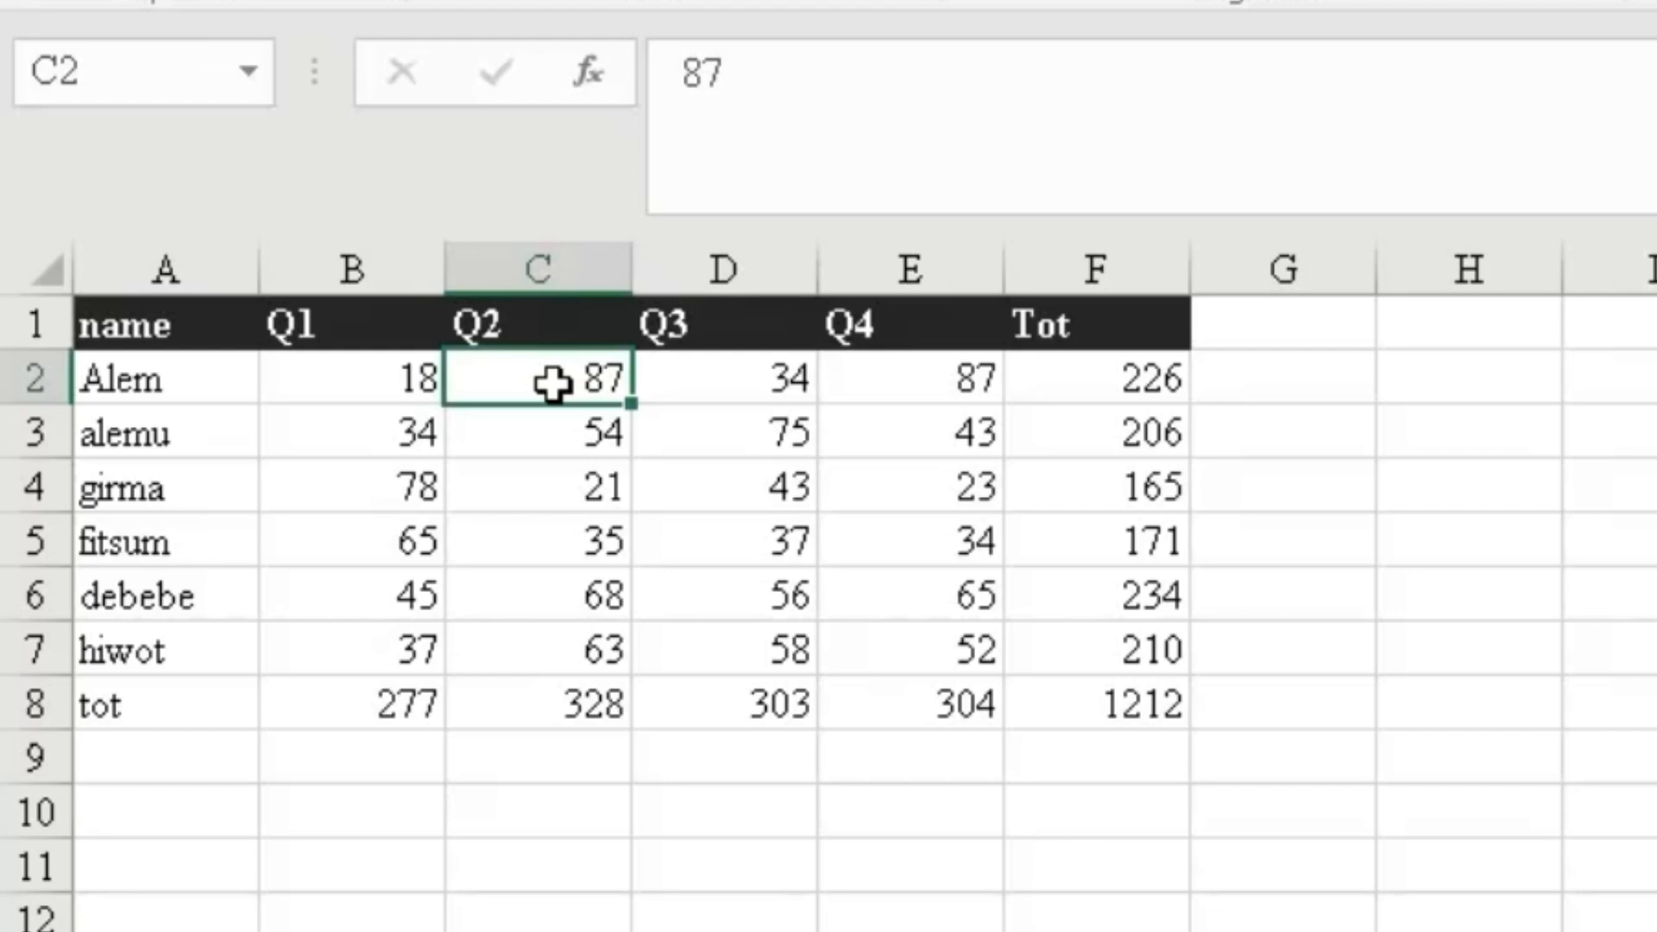
- Try editing C2 on the protected sheet and dismiss the protection warning
double_click(552, 381)
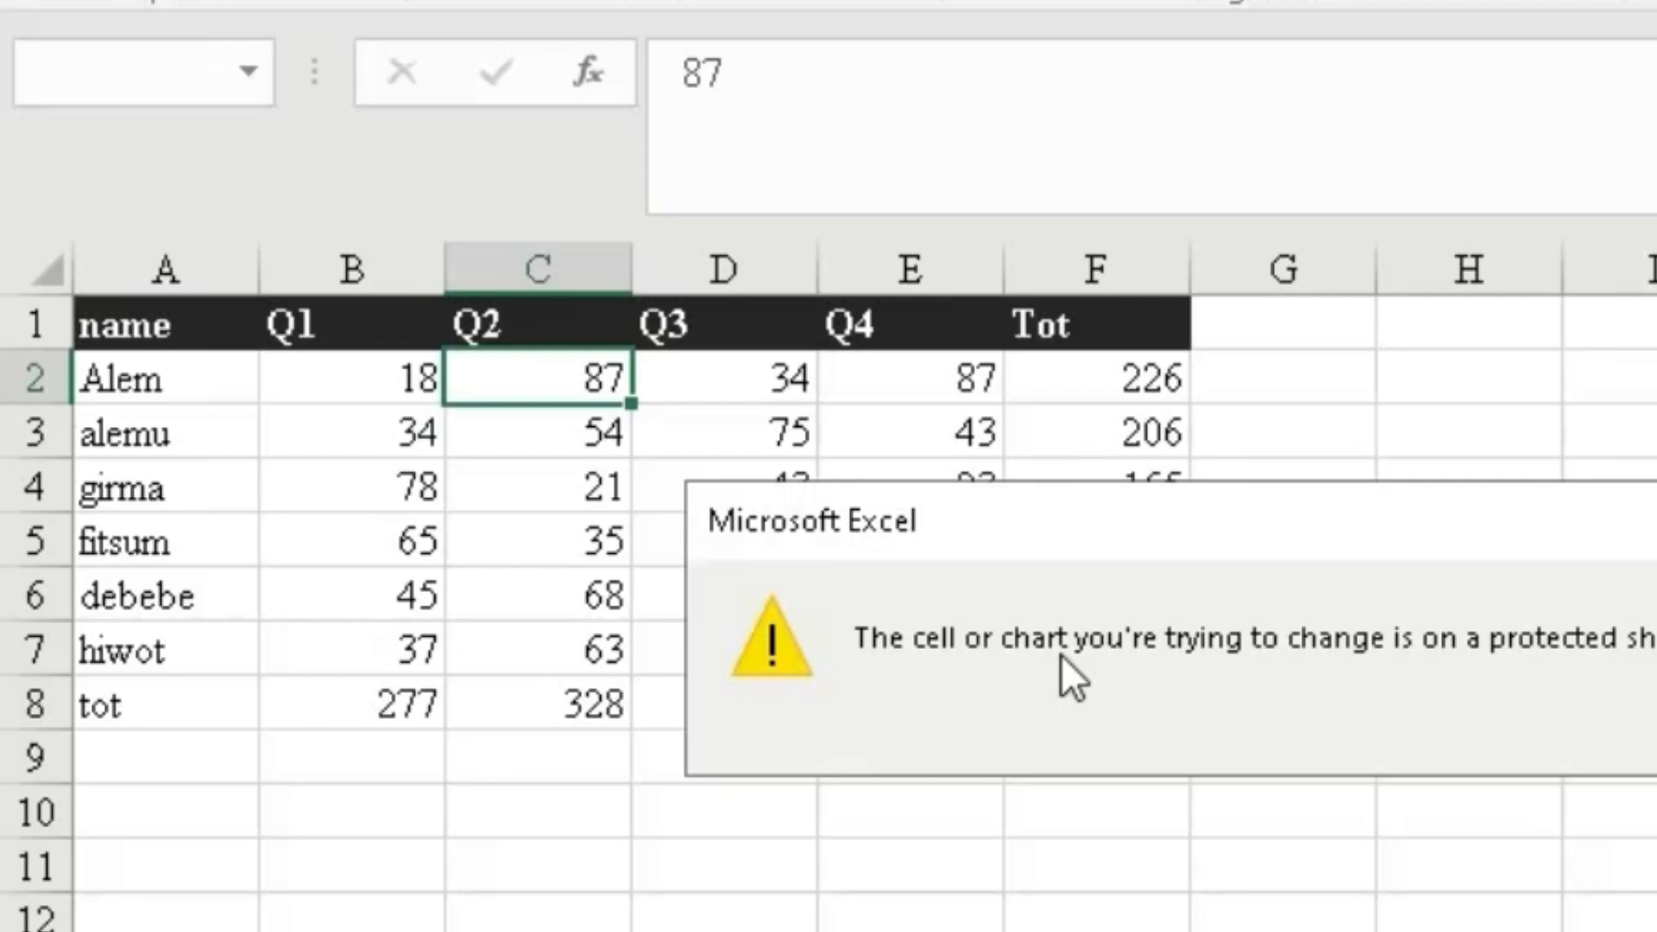
key(Return)
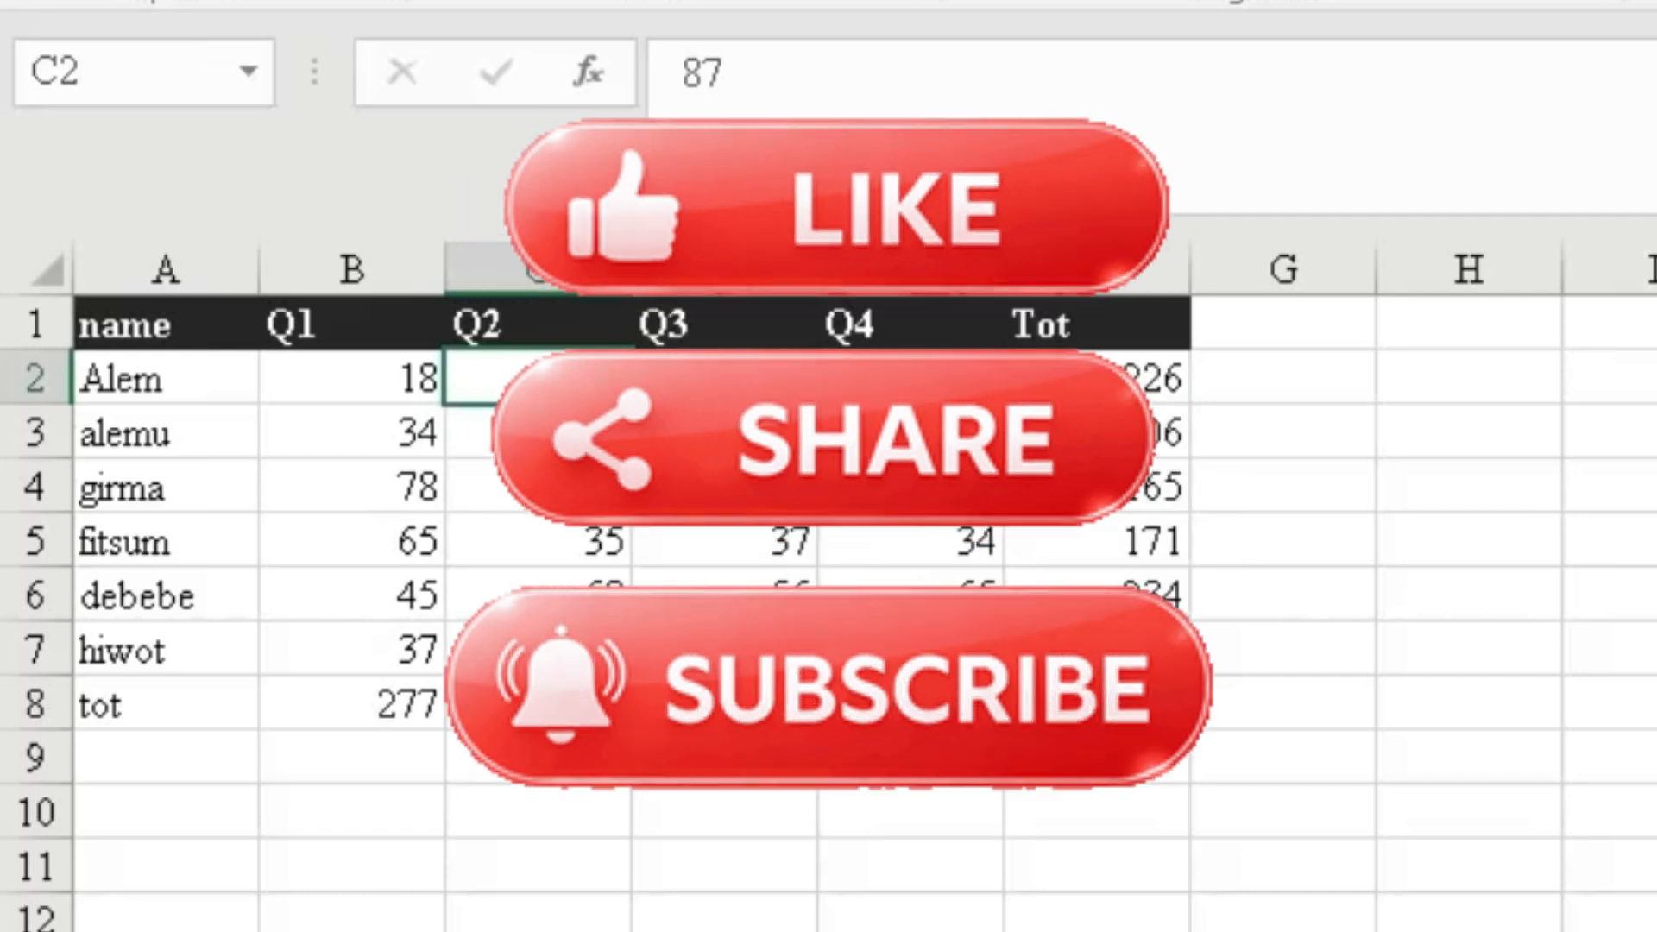
click(736, 844)
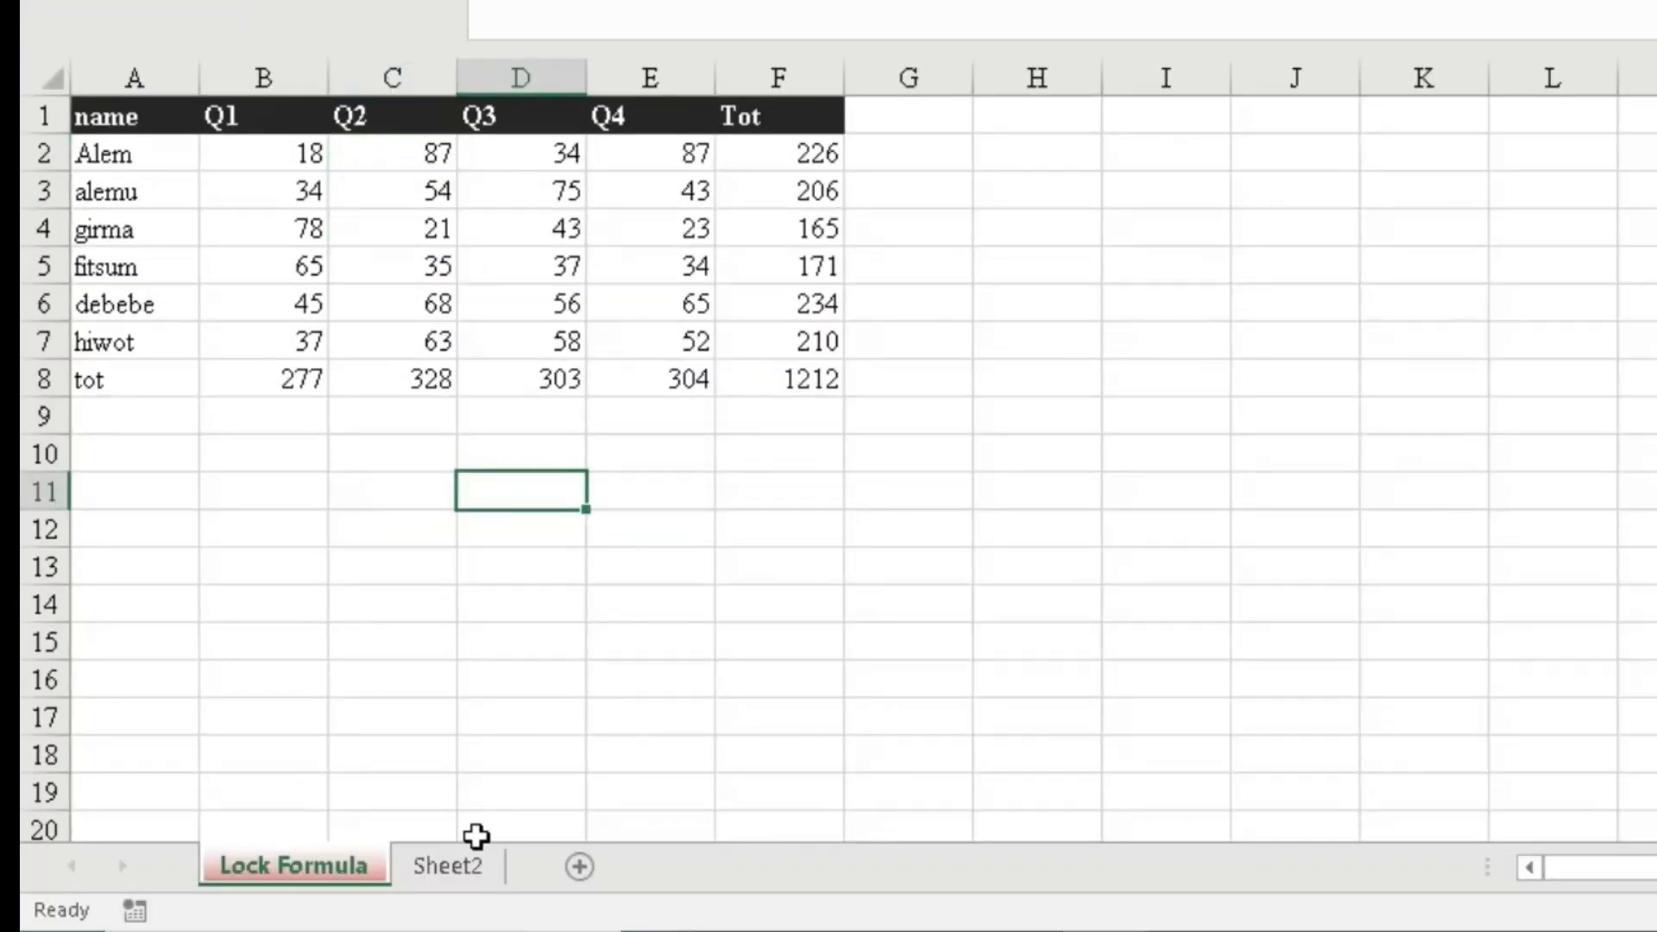
- On Sheet2, change C2 from 87 to 88 so F2 totals 227
click(455, 867)
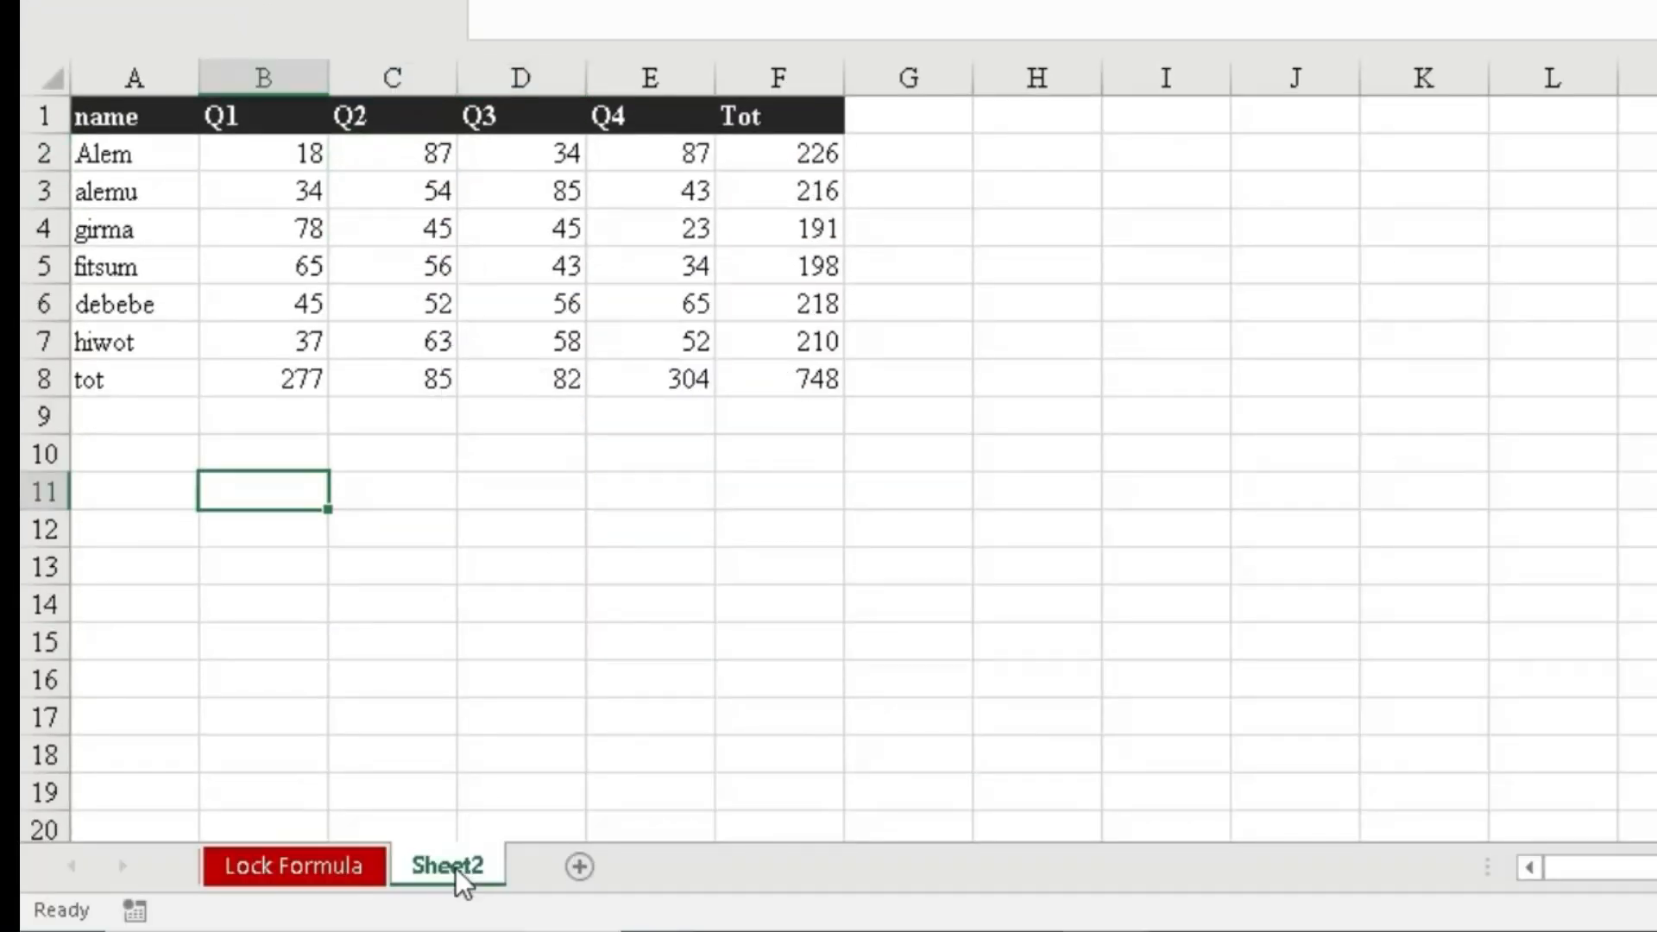
drag(551, 542, 553, 563)
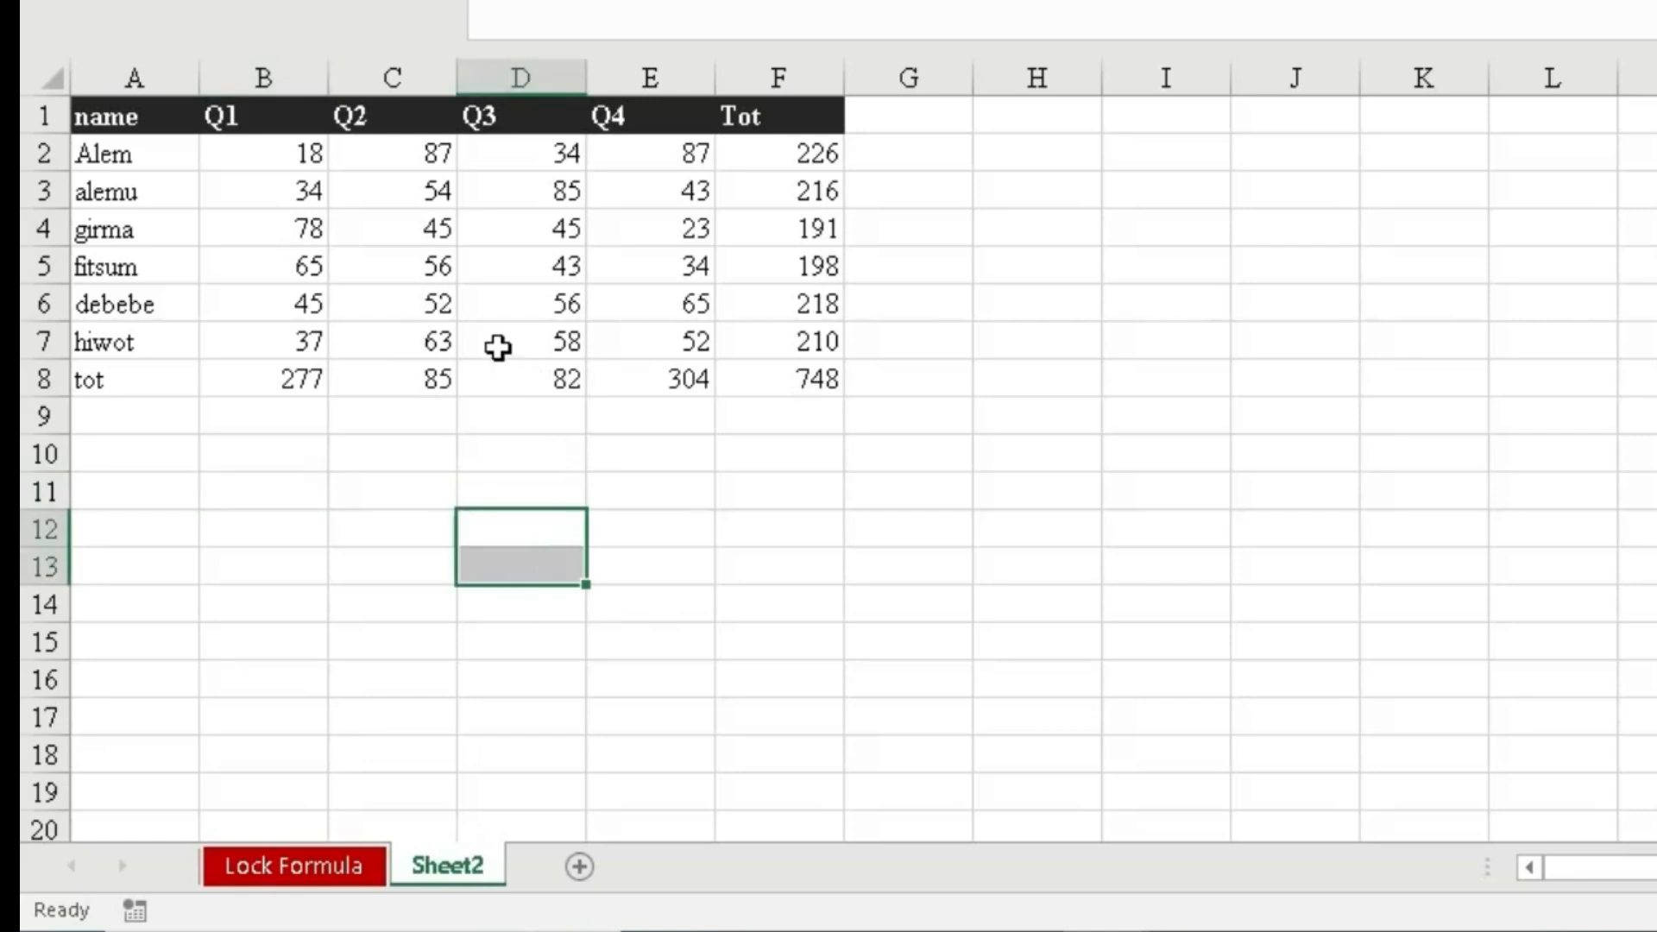
click(437, 155)
text(88)
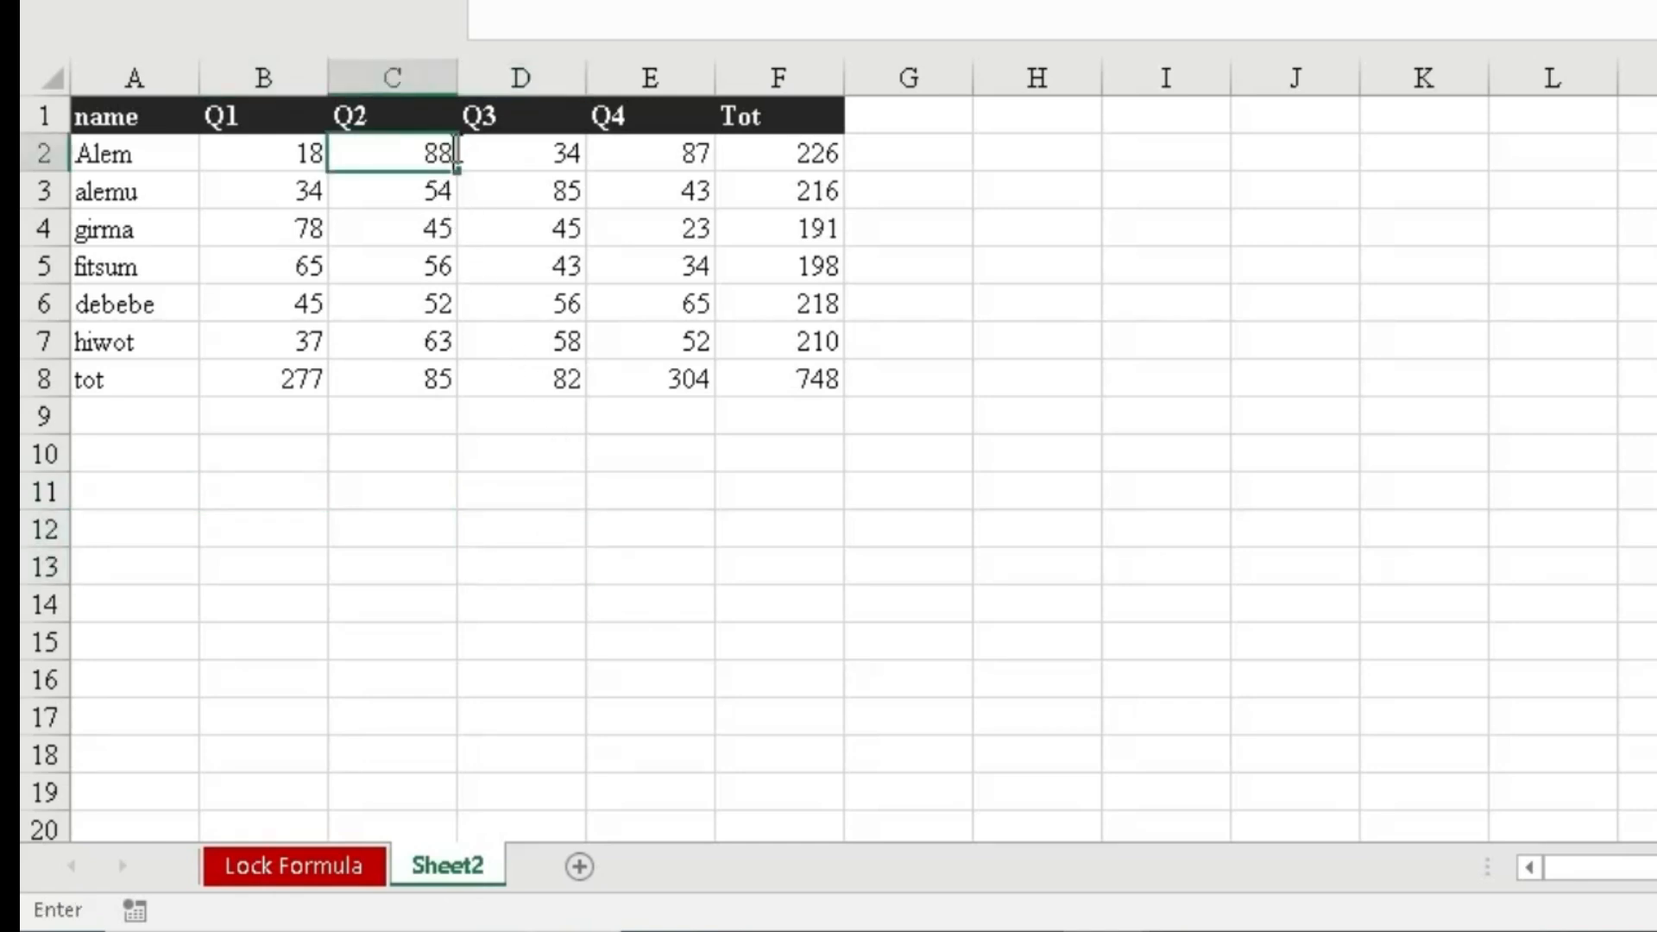
key(Return)
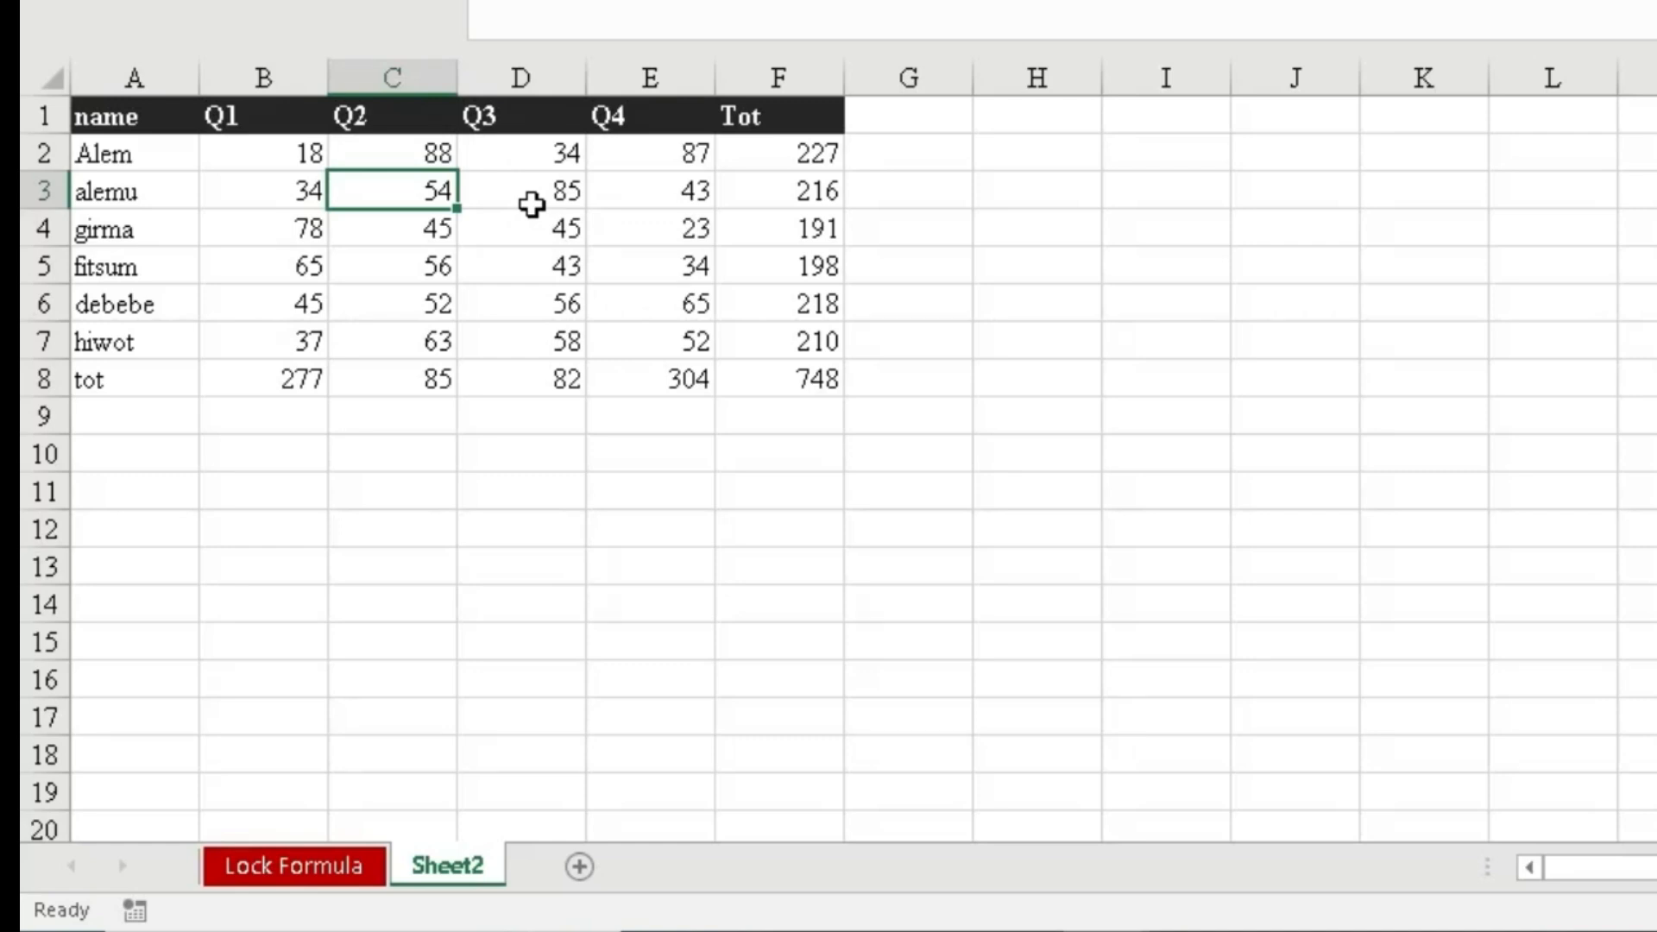
- Select every cell on Sheet2
click(549, 408)
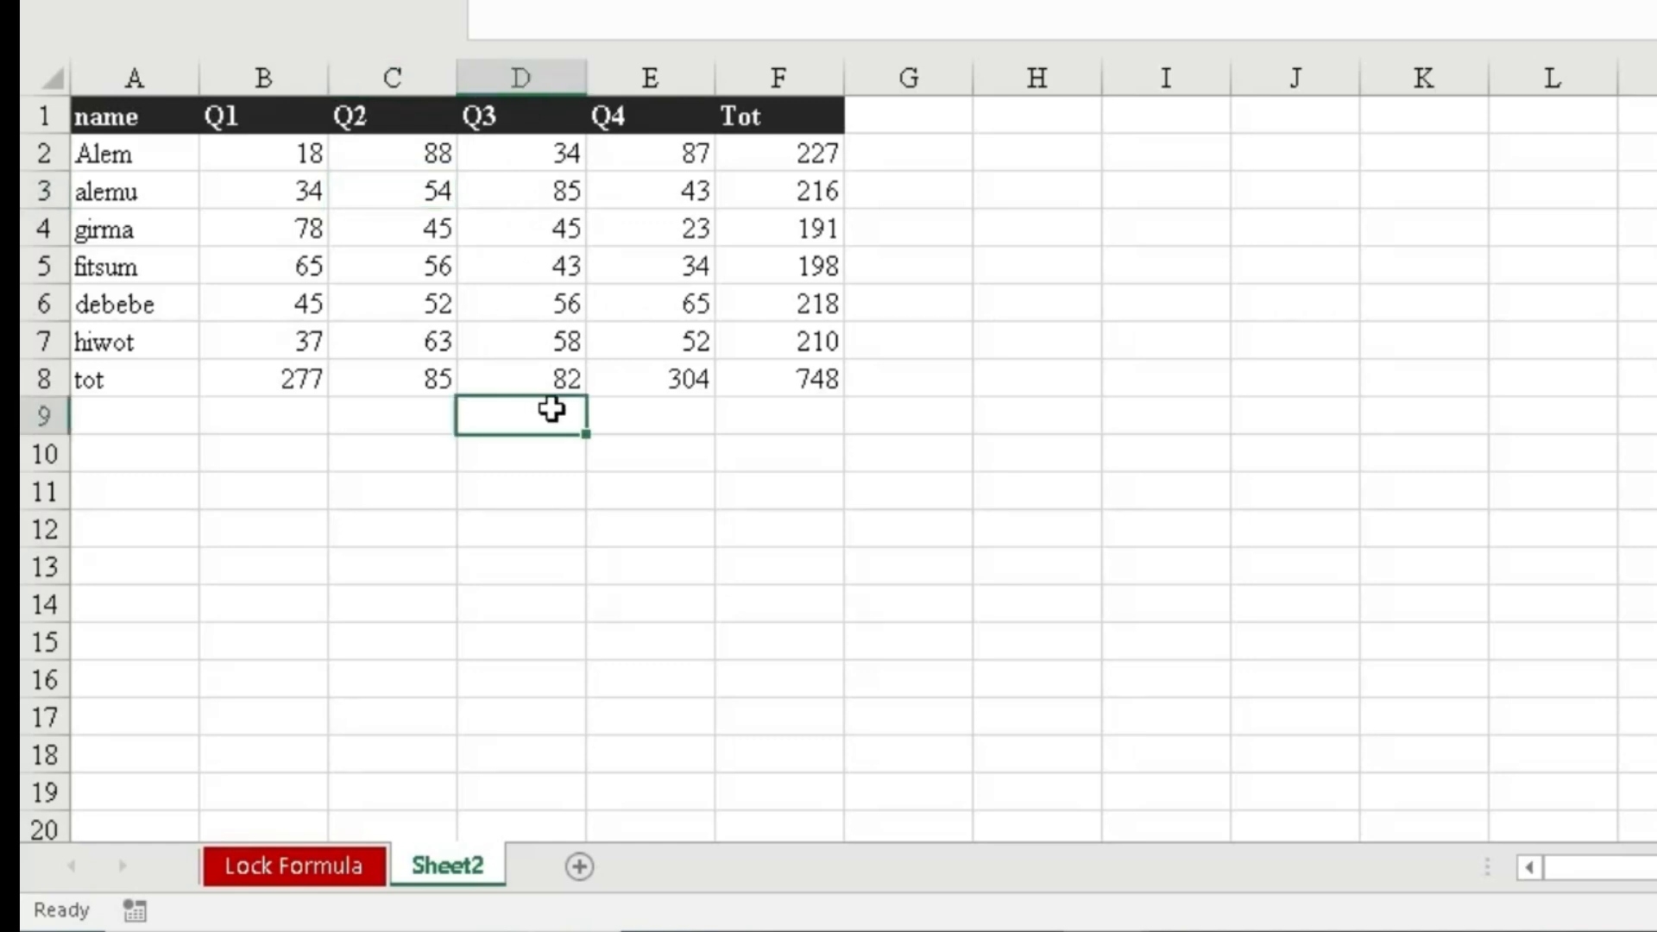
click(758, 407)
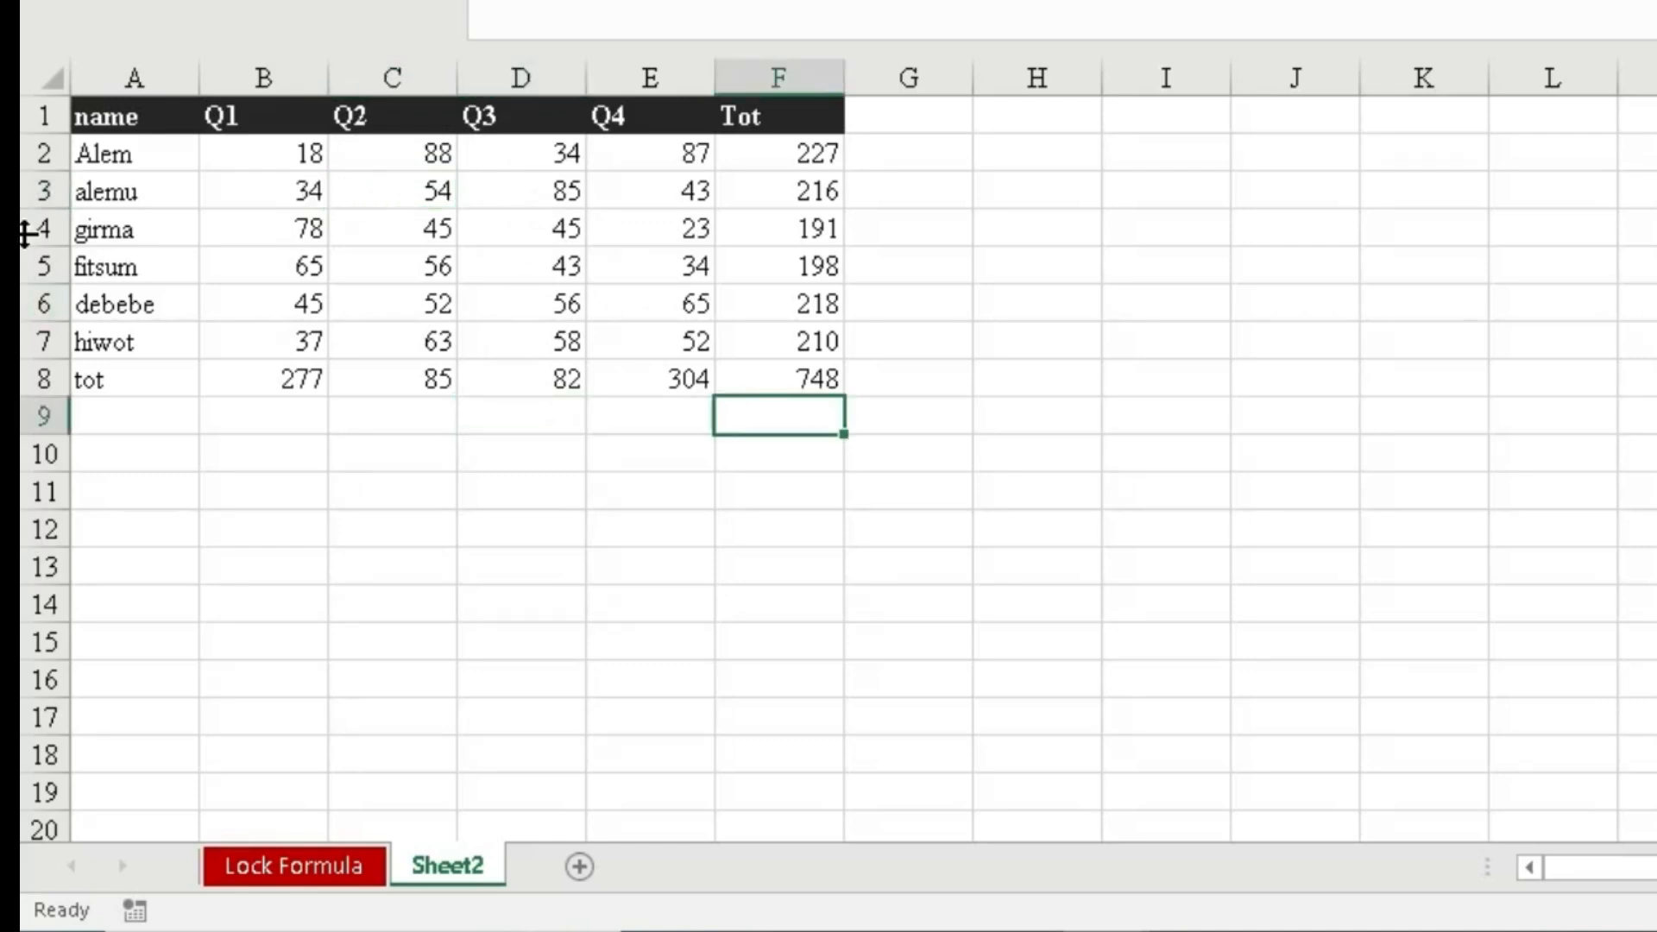
click(48, 76)
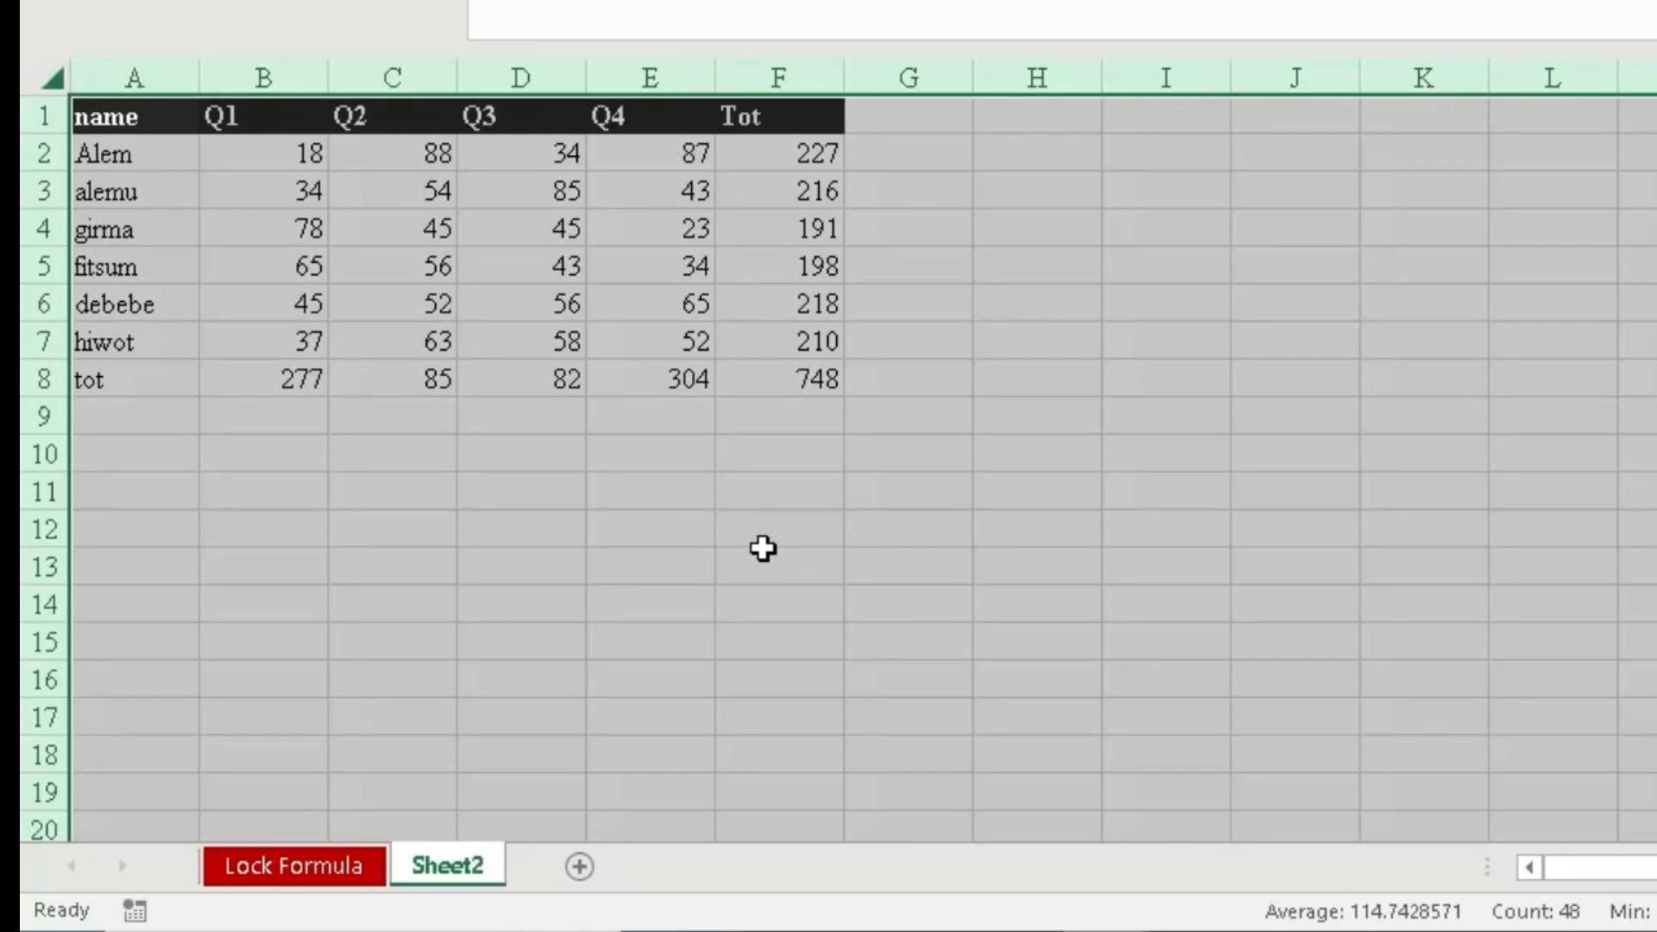
- Clear the Locked protection option for all Sheet2 cells in Format Cells
right_click(772, 513)
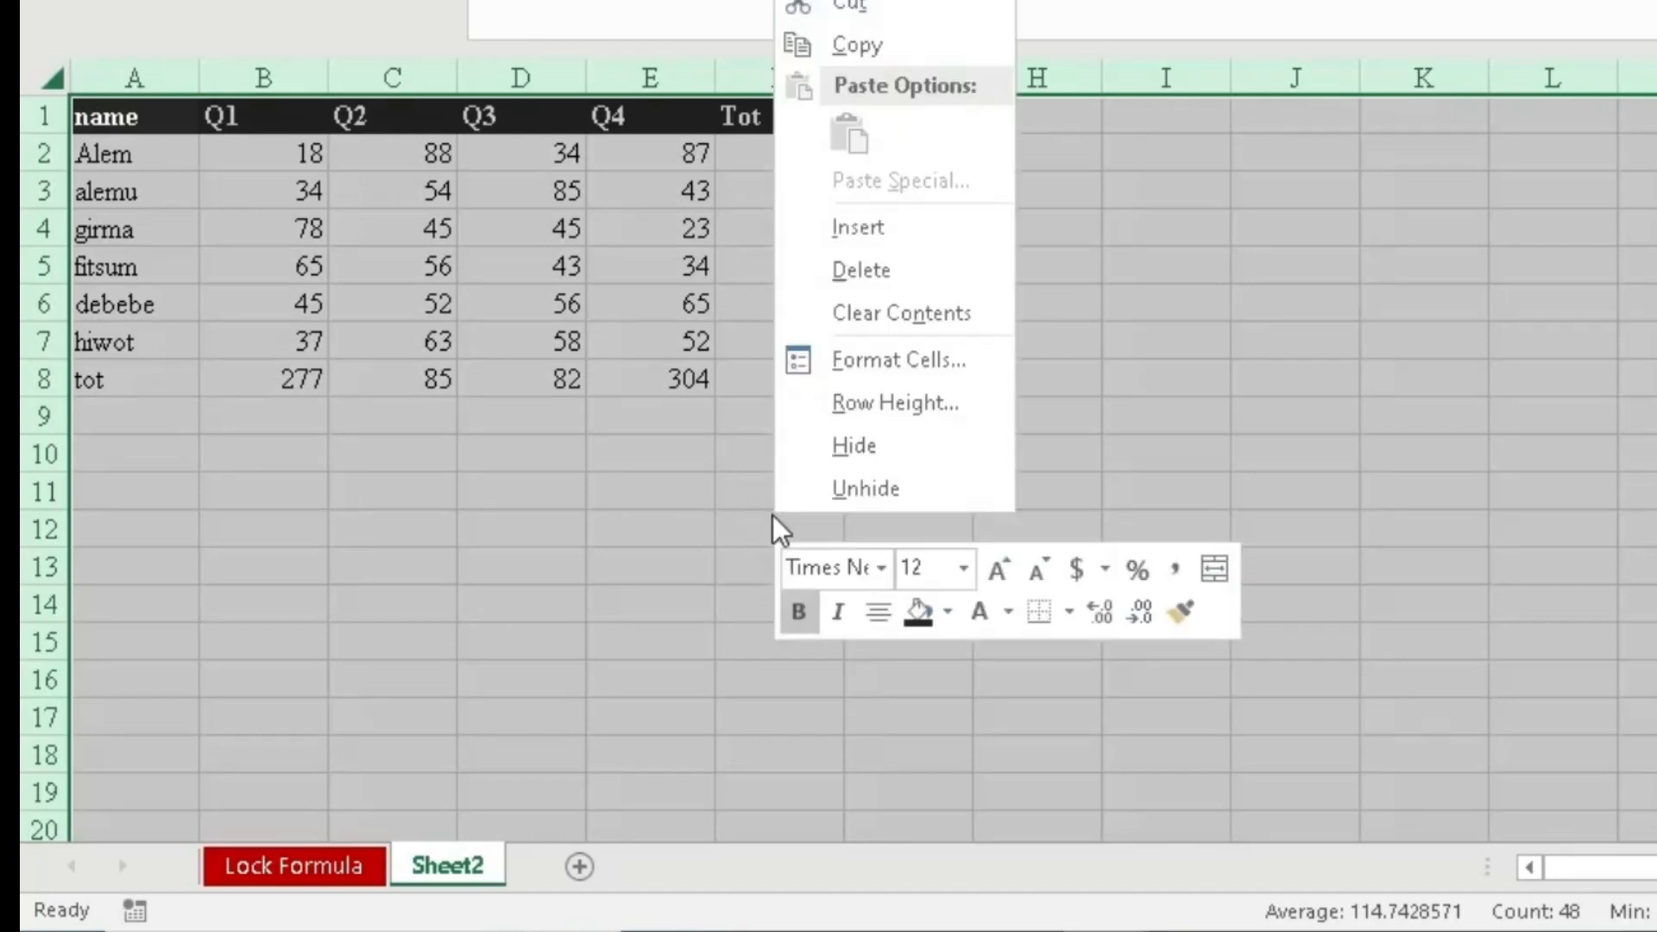
click(895, 361)
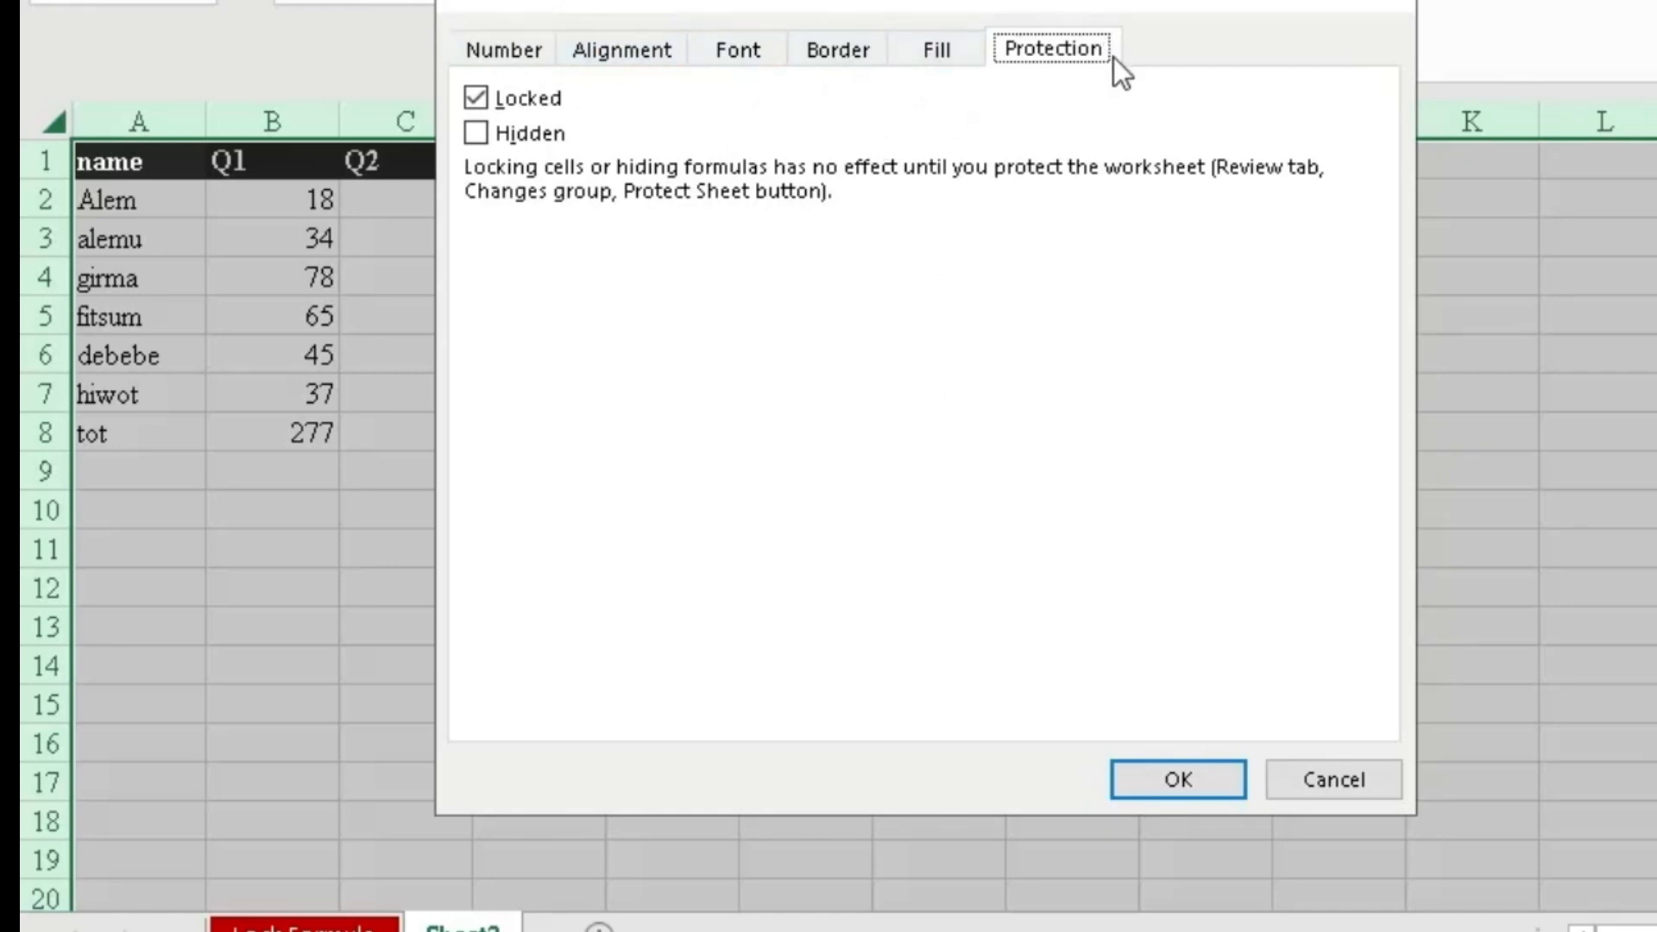
click(473, 97)
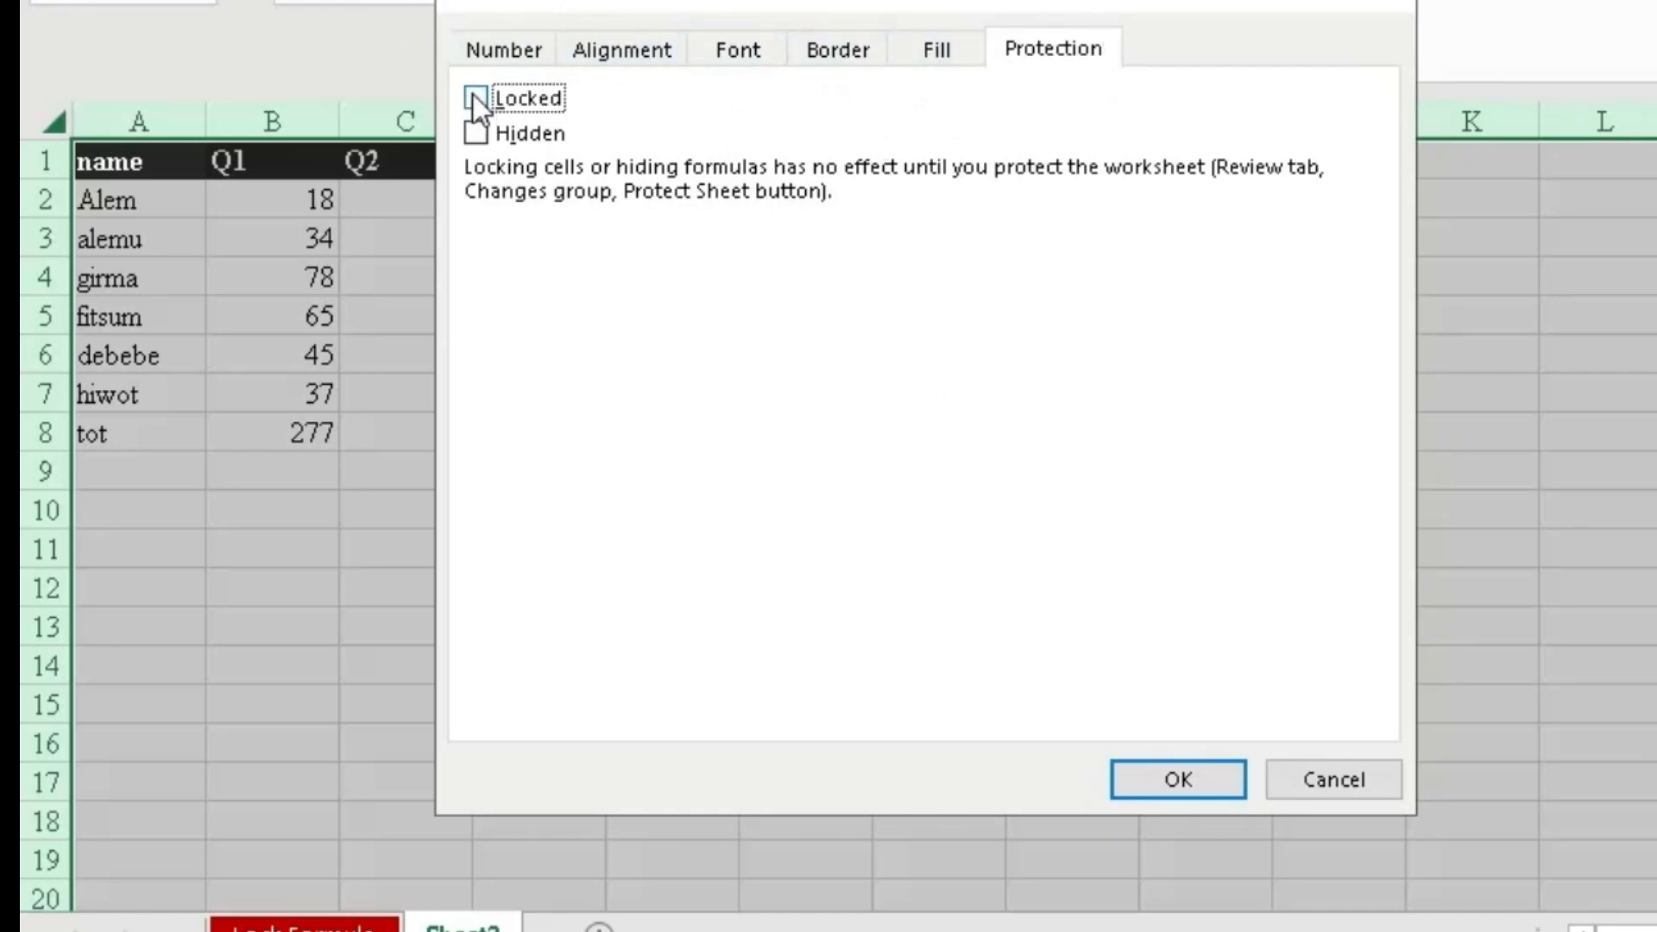
click(1180, 772)
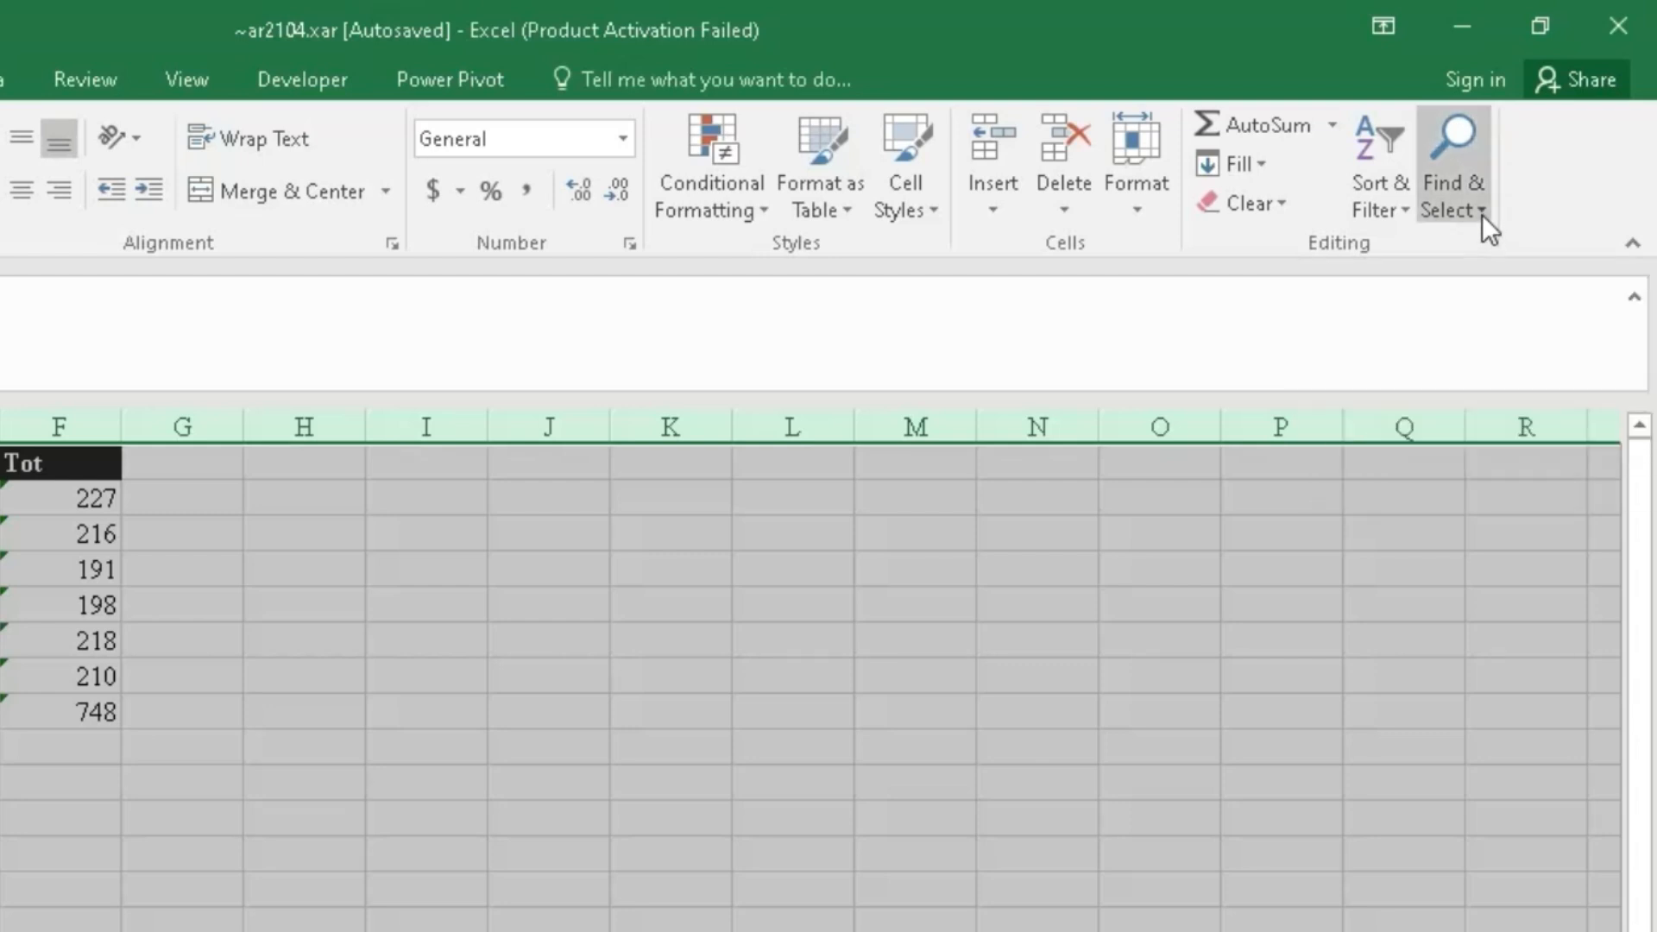
- Use Go To Special > Formulas to select the column F and row 8 totals
click(1483, 221)
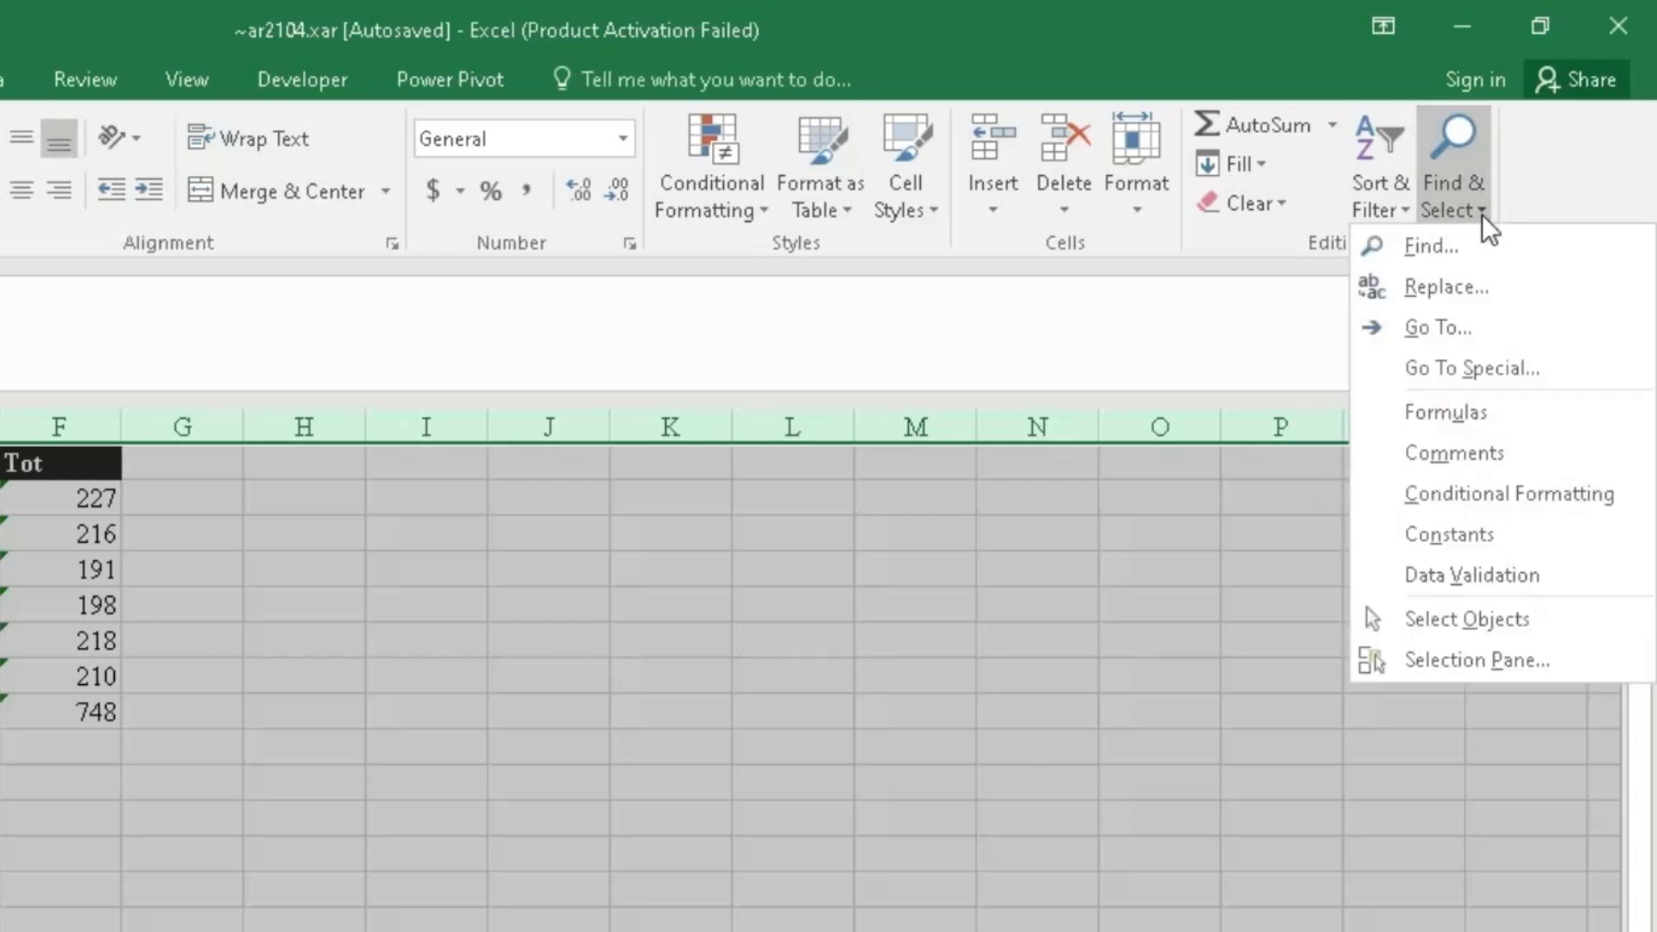
click(1457, 339)
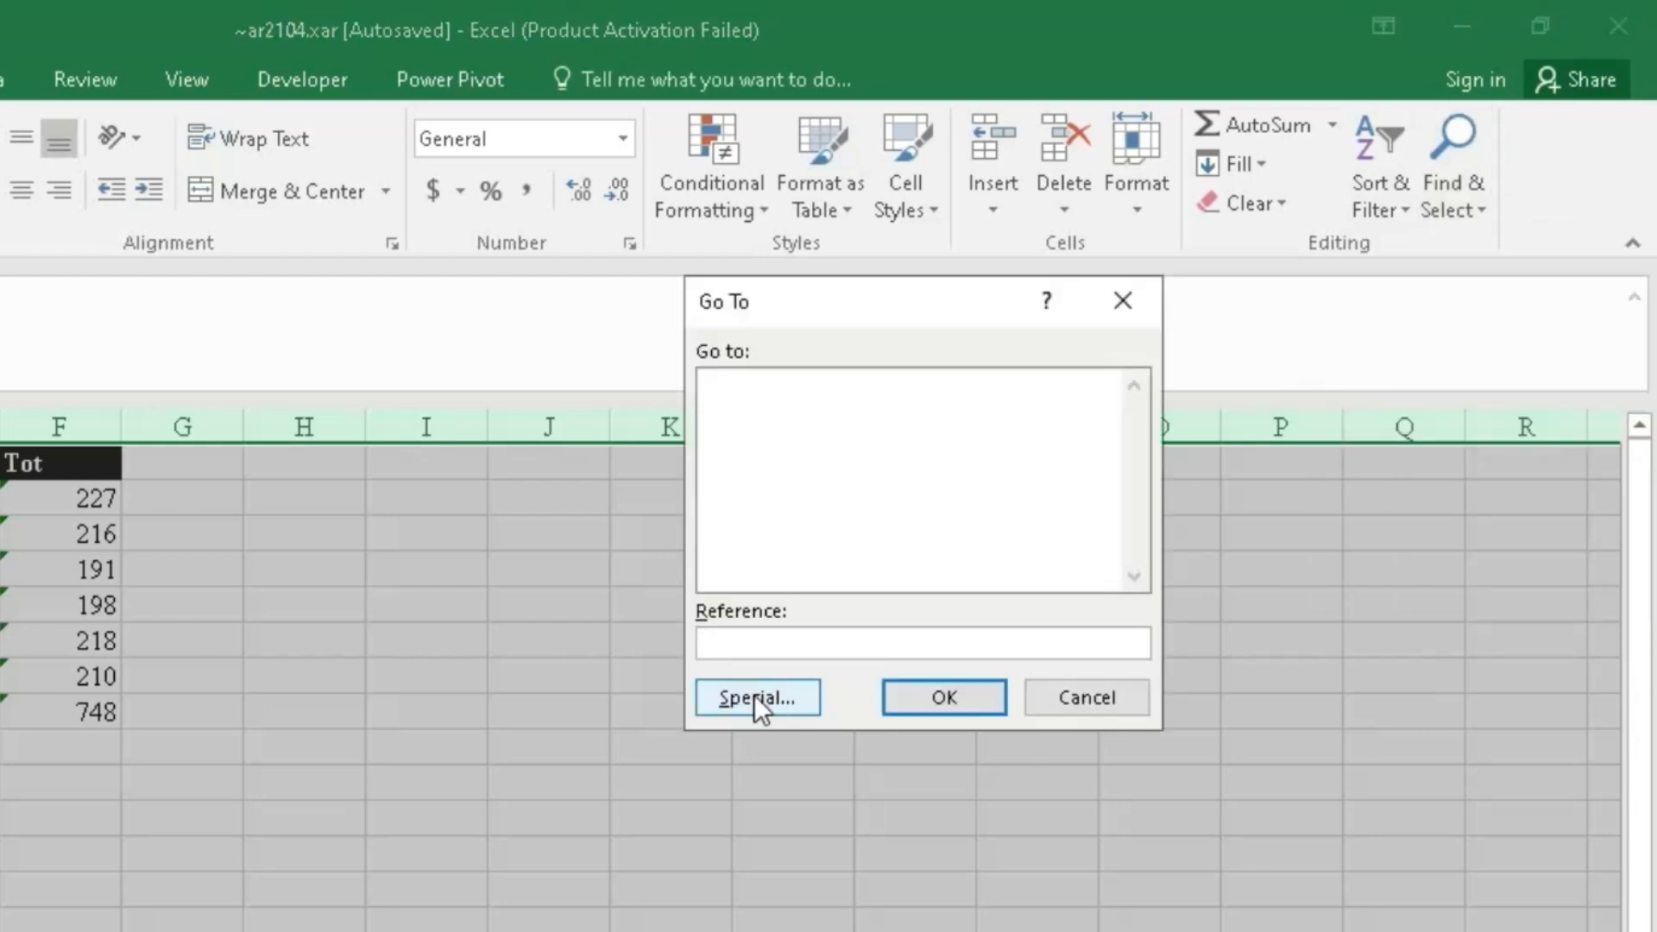
drag(913, 310, 467, 356)
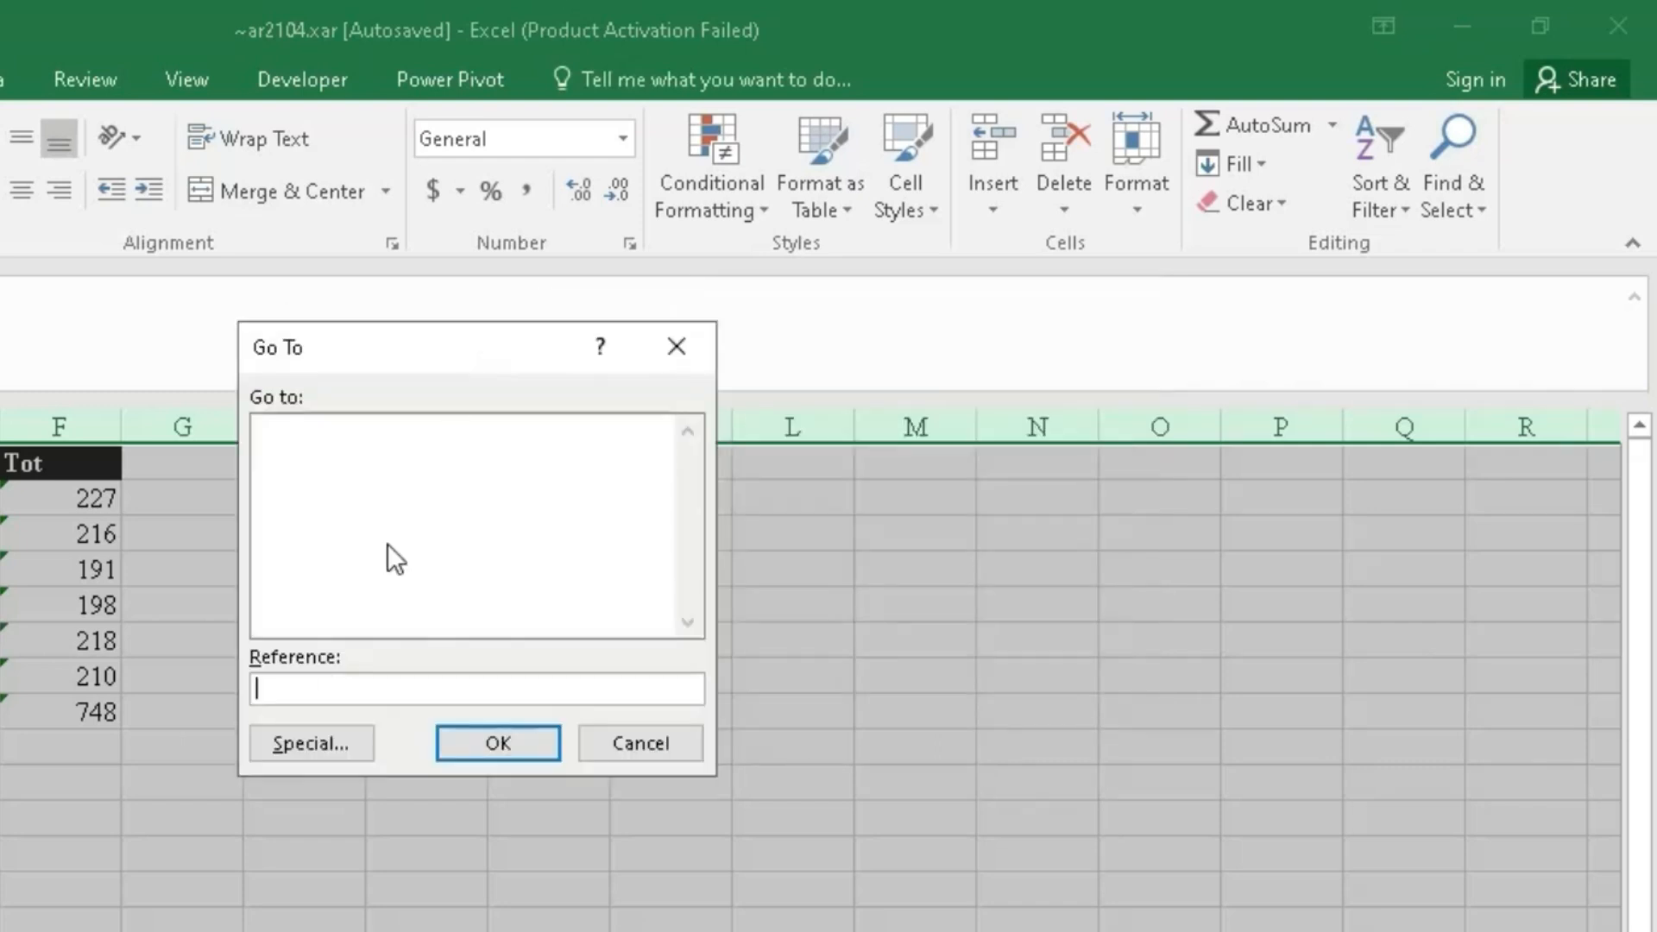
click(312, 746)
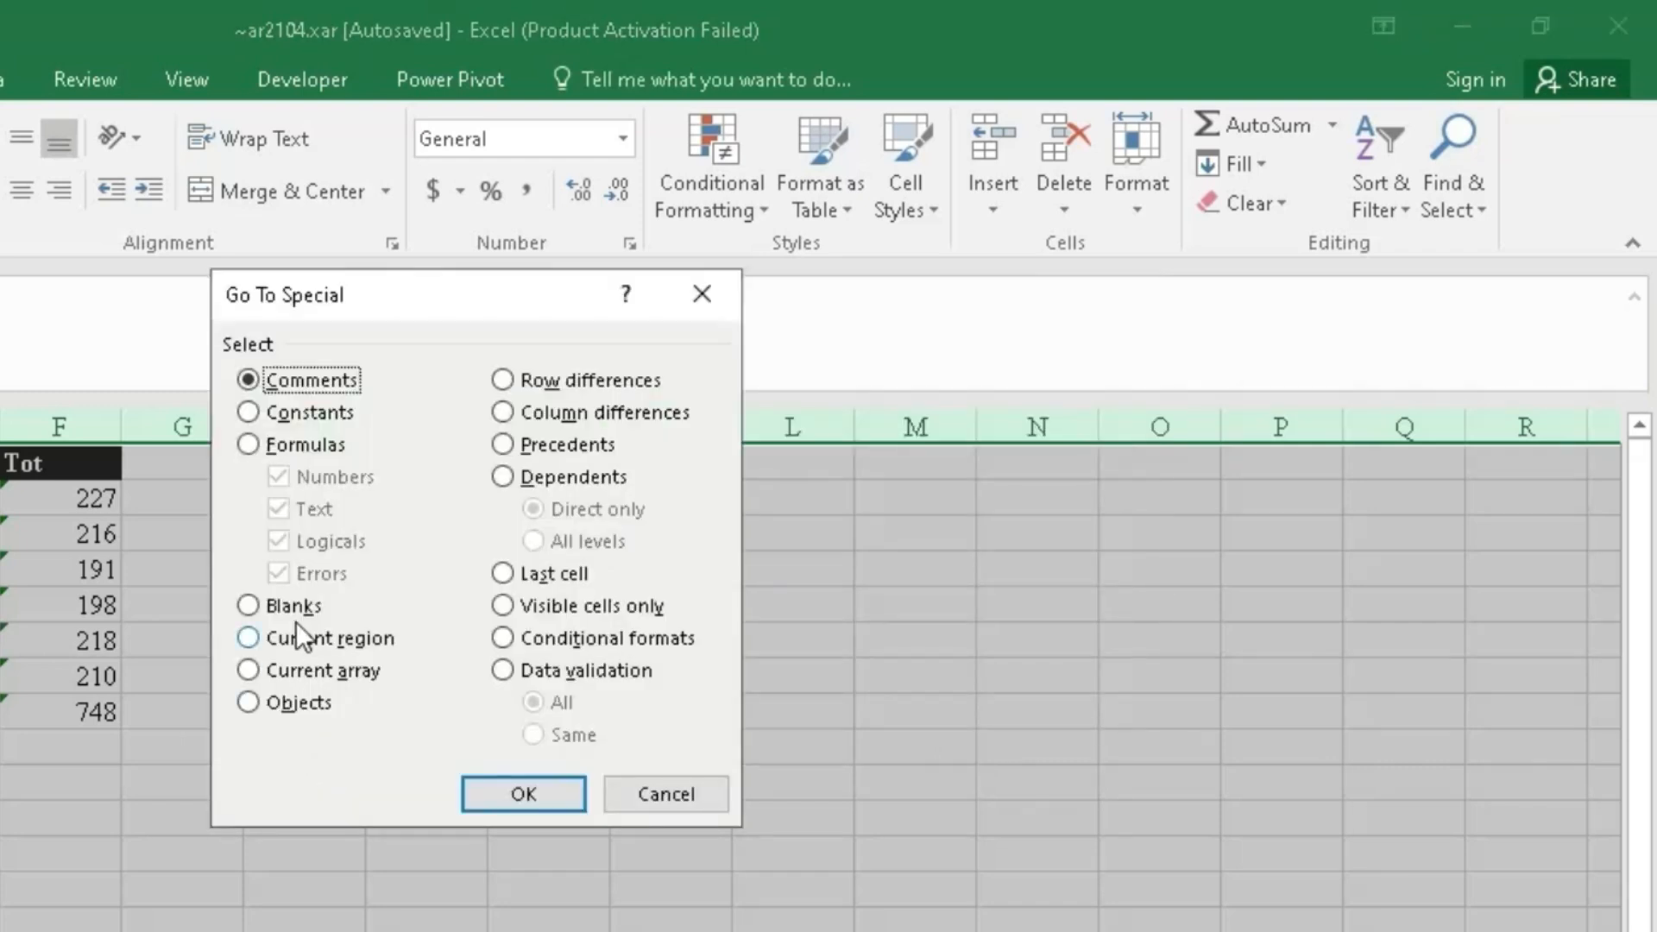
click(247, 446)
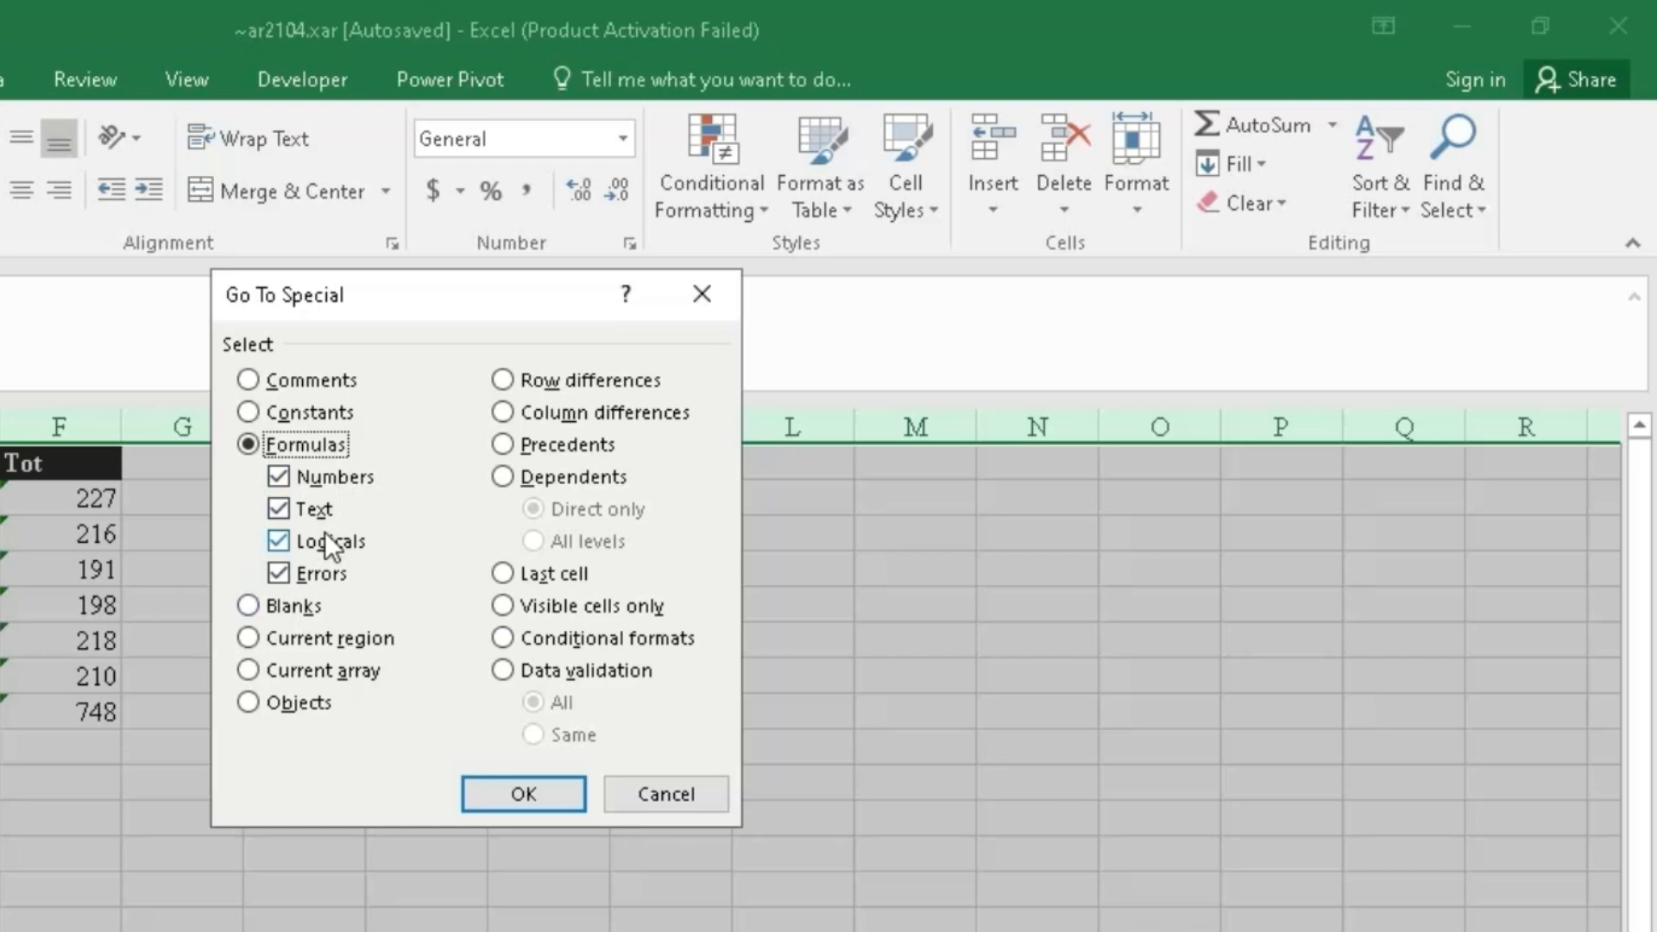
click(536, 801)
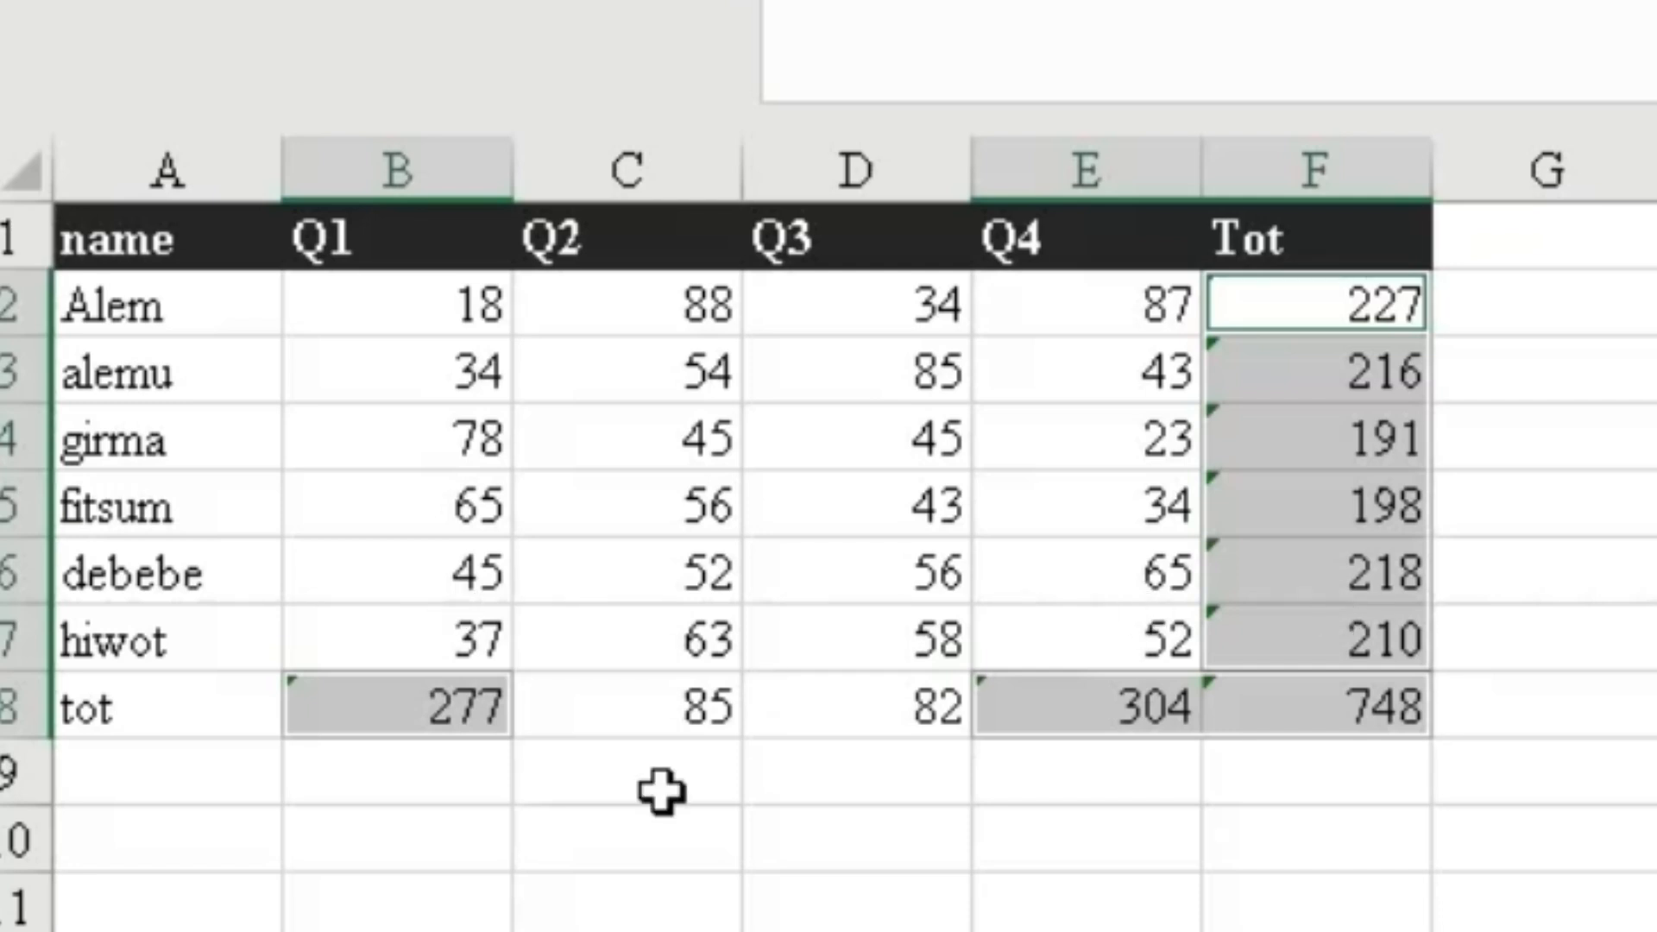
- Set the selected formula total cells to Locked in Format Cells
click(15, 166)
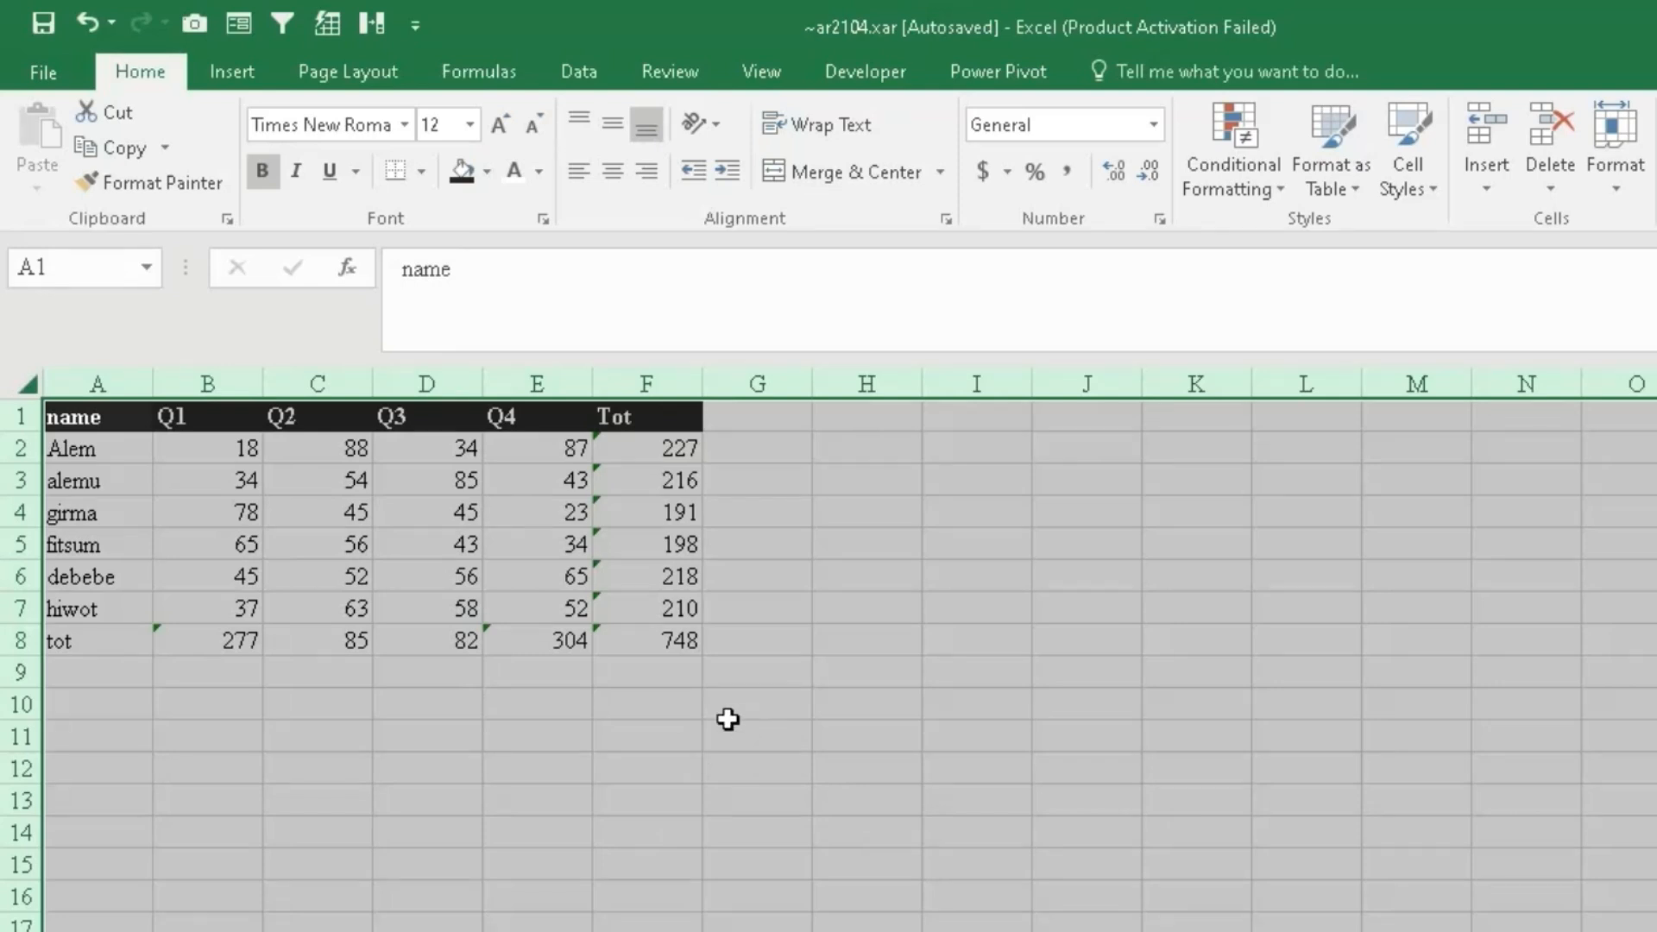
right_click(728, 719)
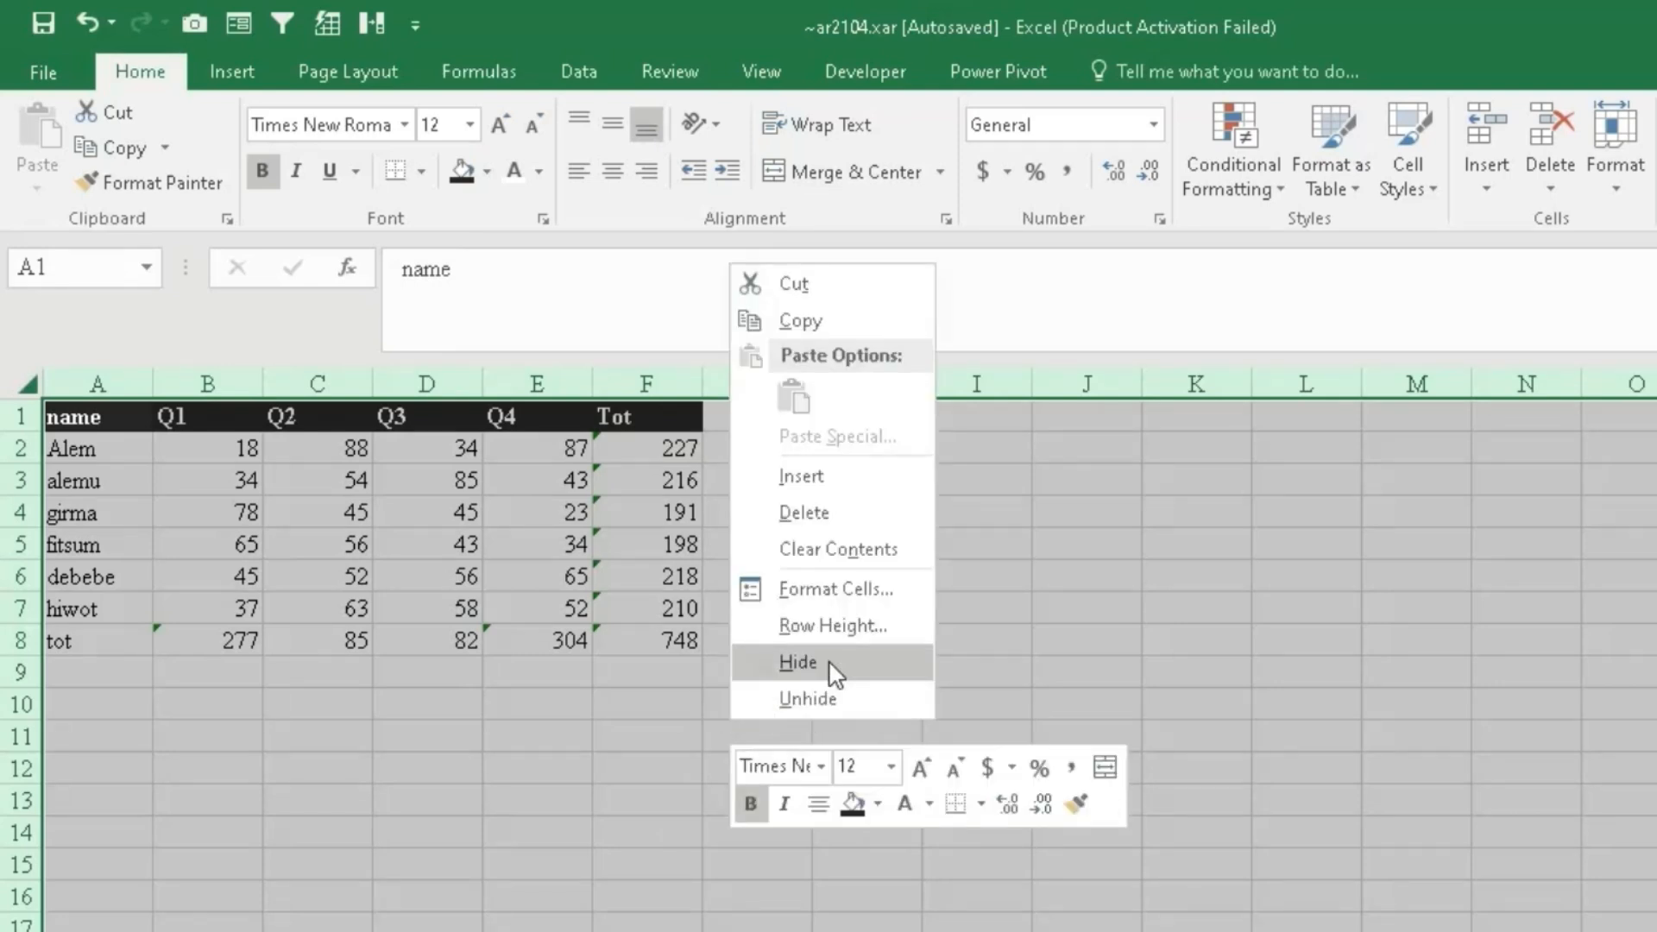
click(841, 591)
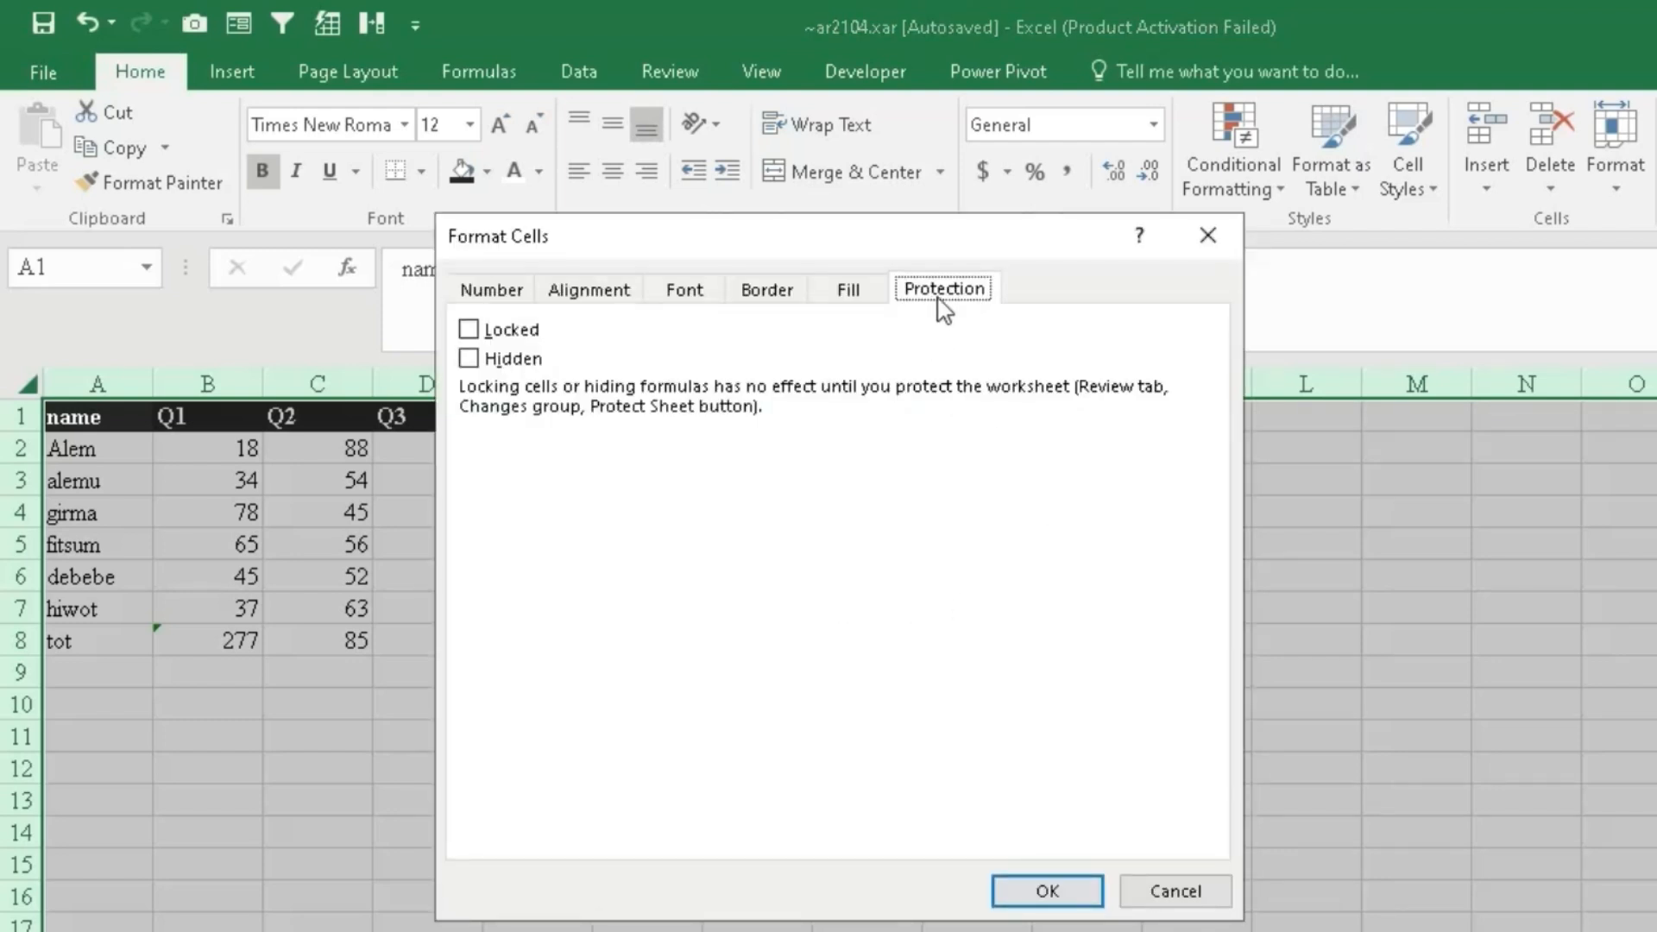
click(467, 329)
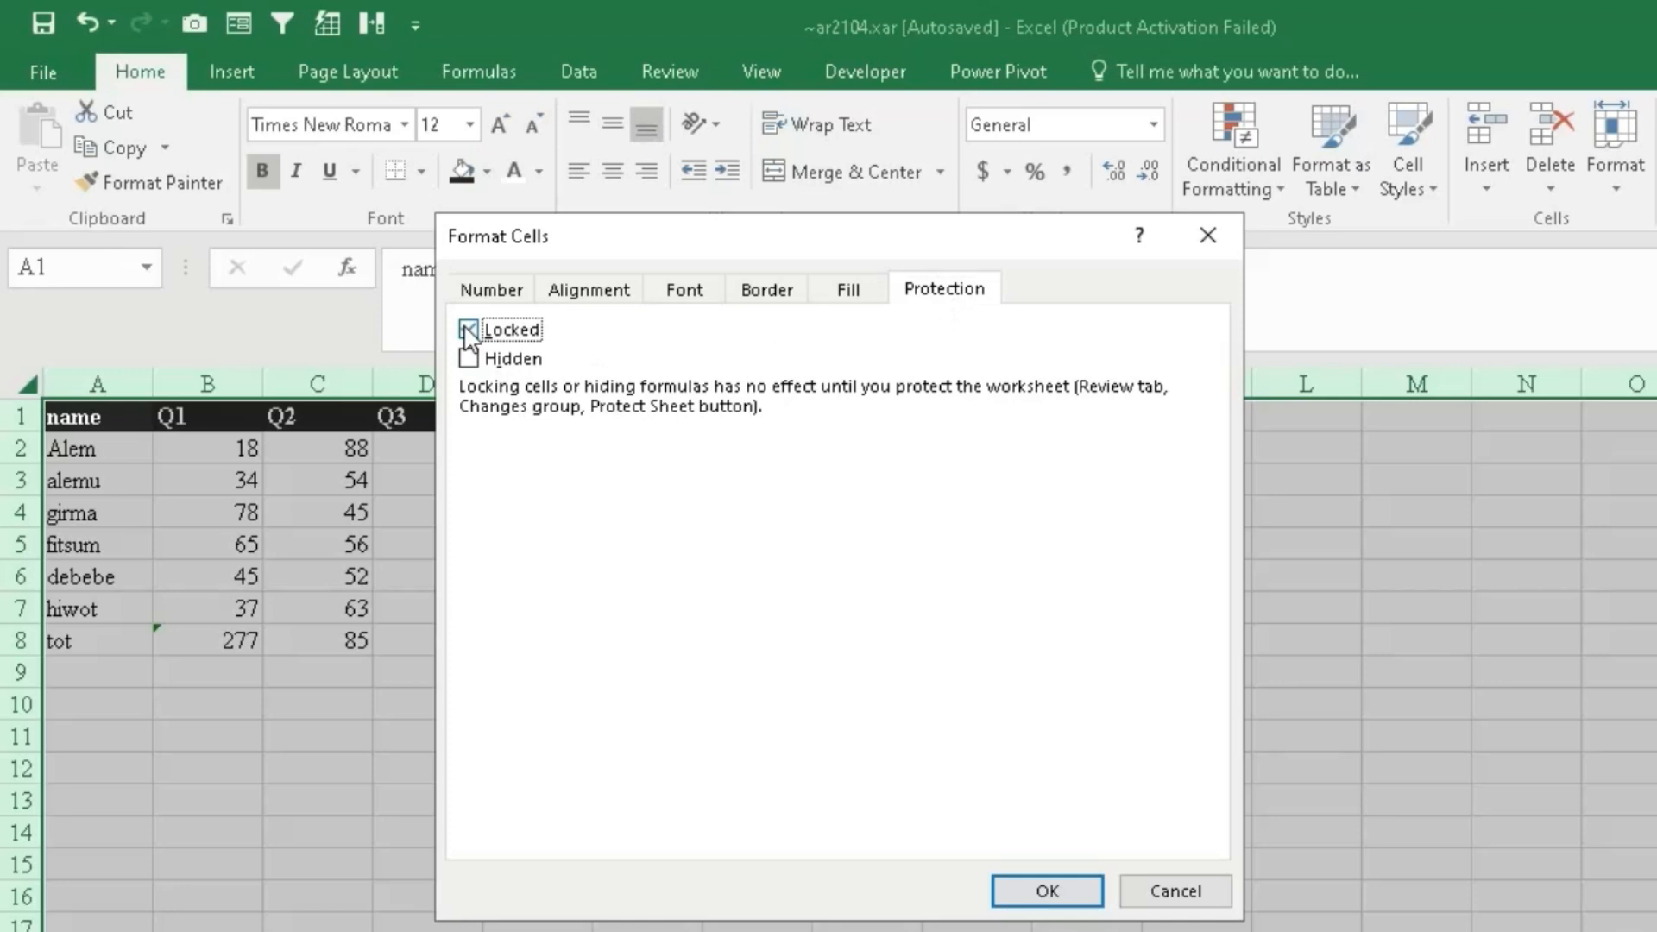
click(1060, 887)
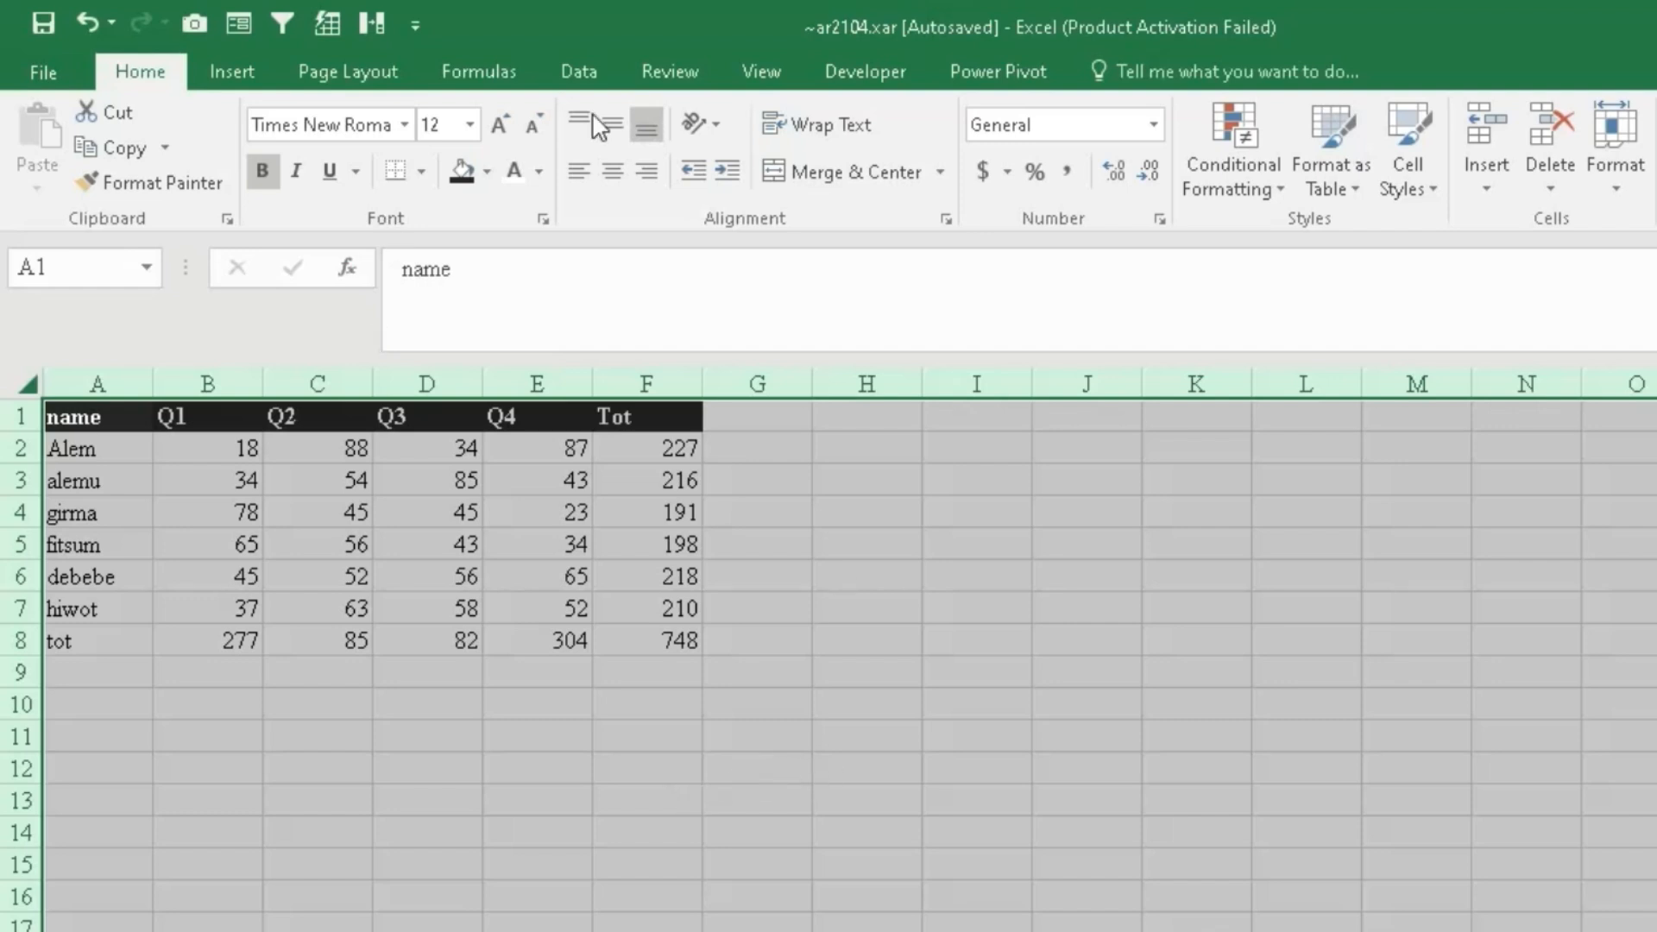
- Protect Sheet2 via Review > Protect Sheet, entering and confirming a password
click(670, 80)
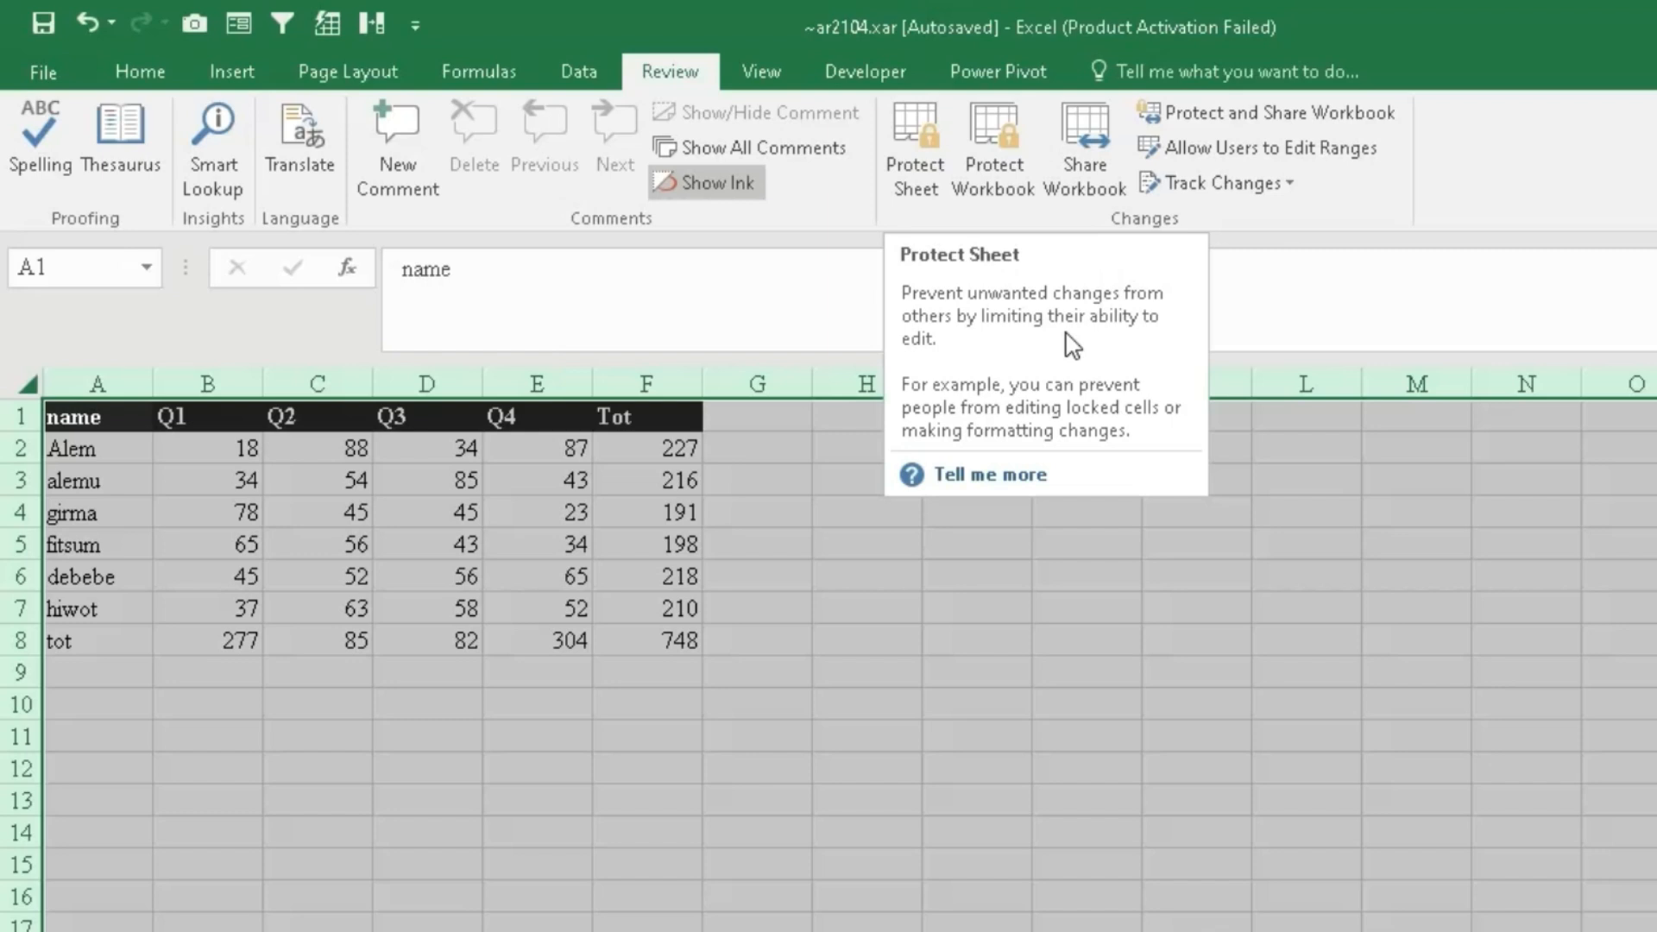
click(923, 147)
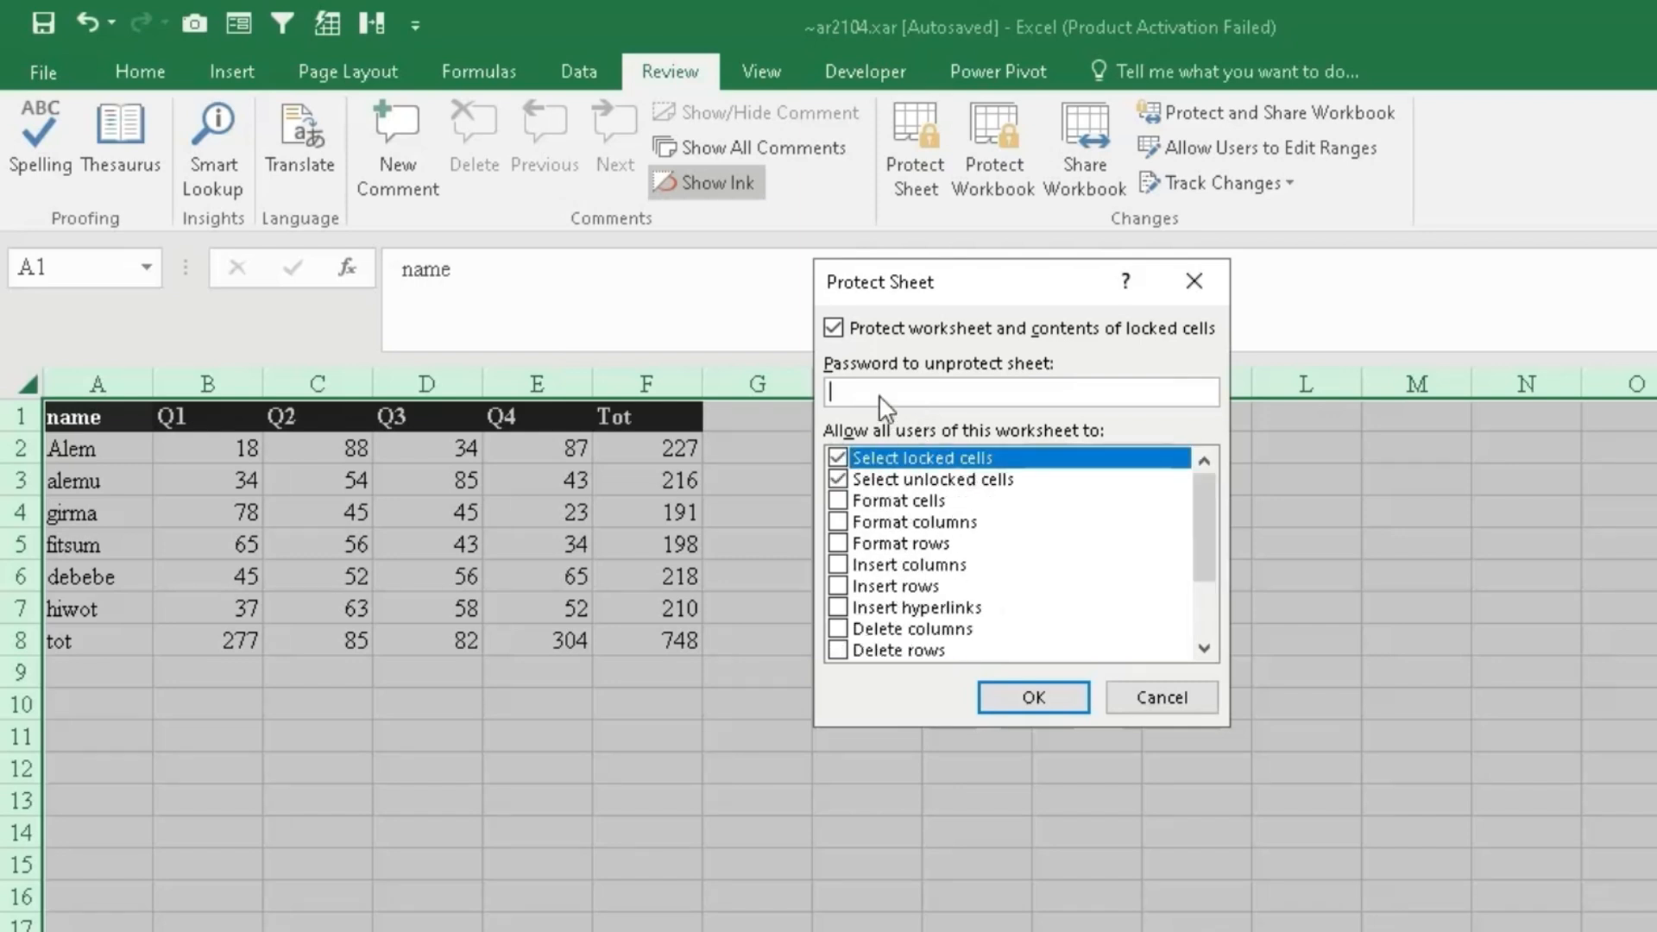
text(12)
click(1038, 683)
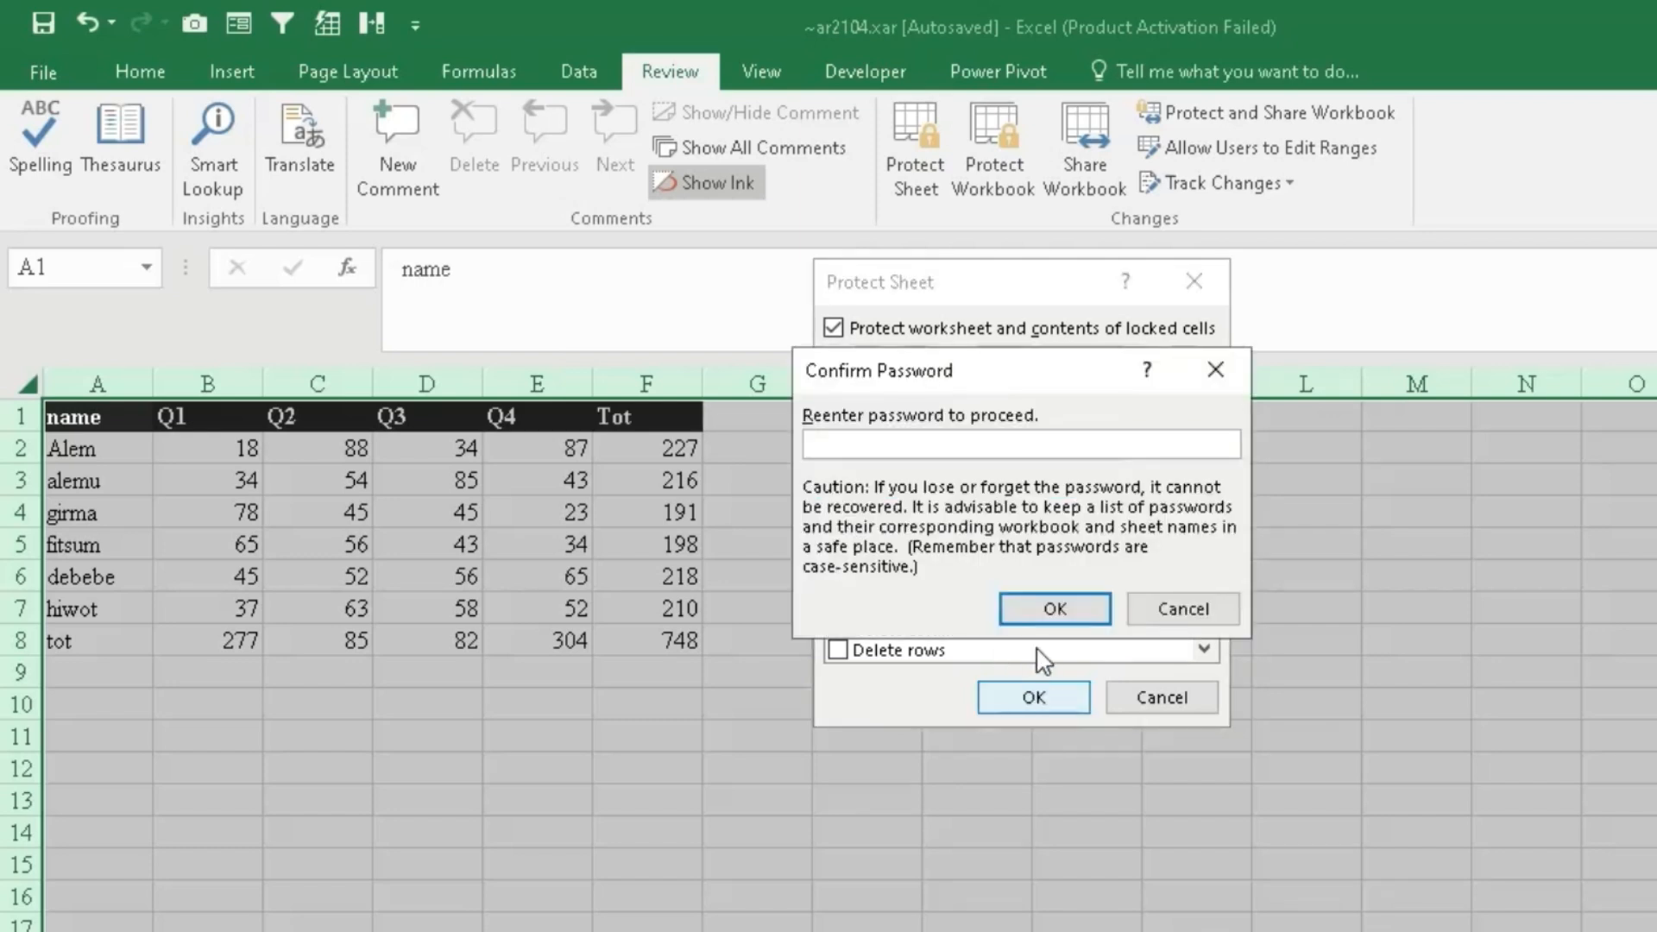
text(12)
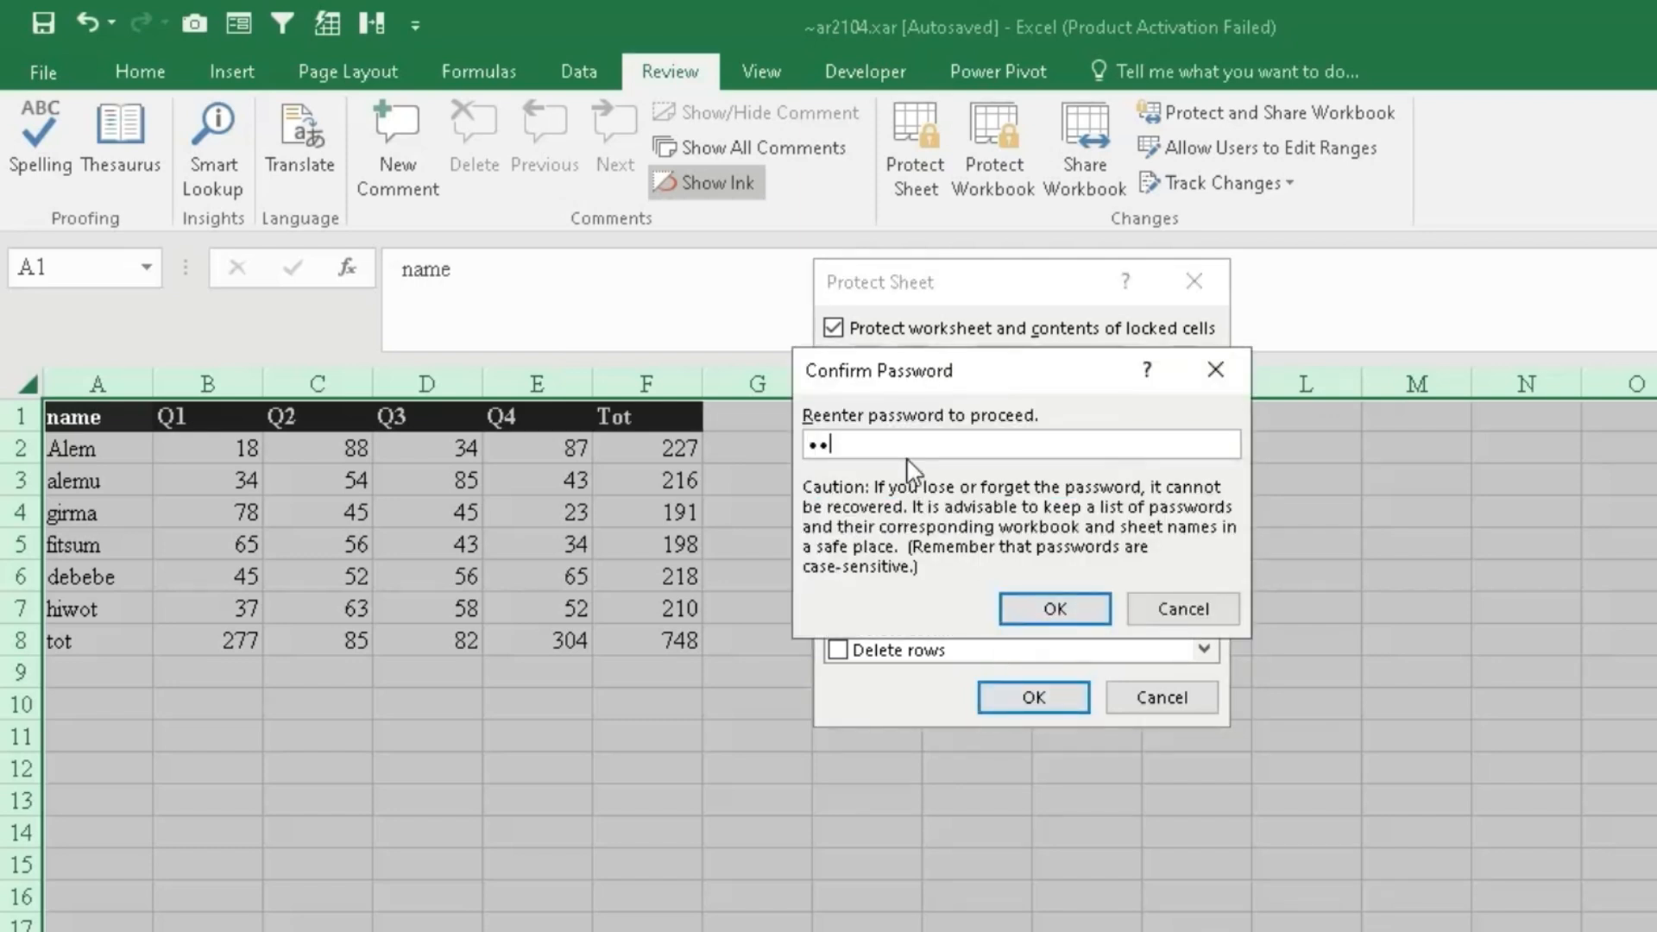
click(1063, 613)
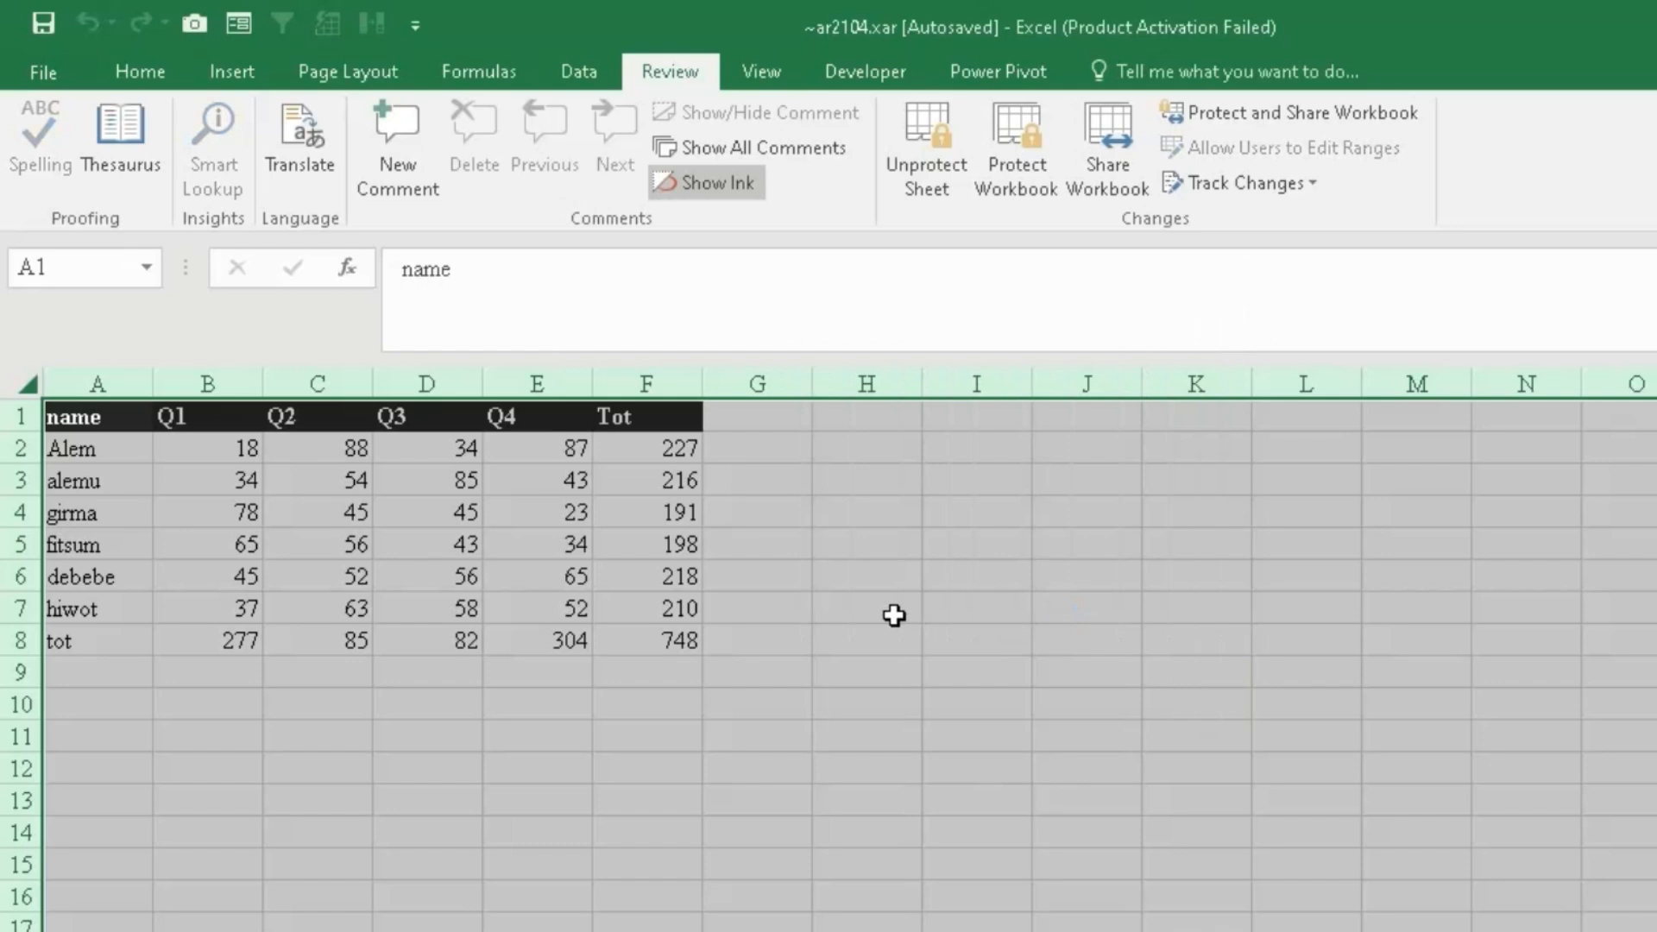
click(789, 586)
click(385, 536)
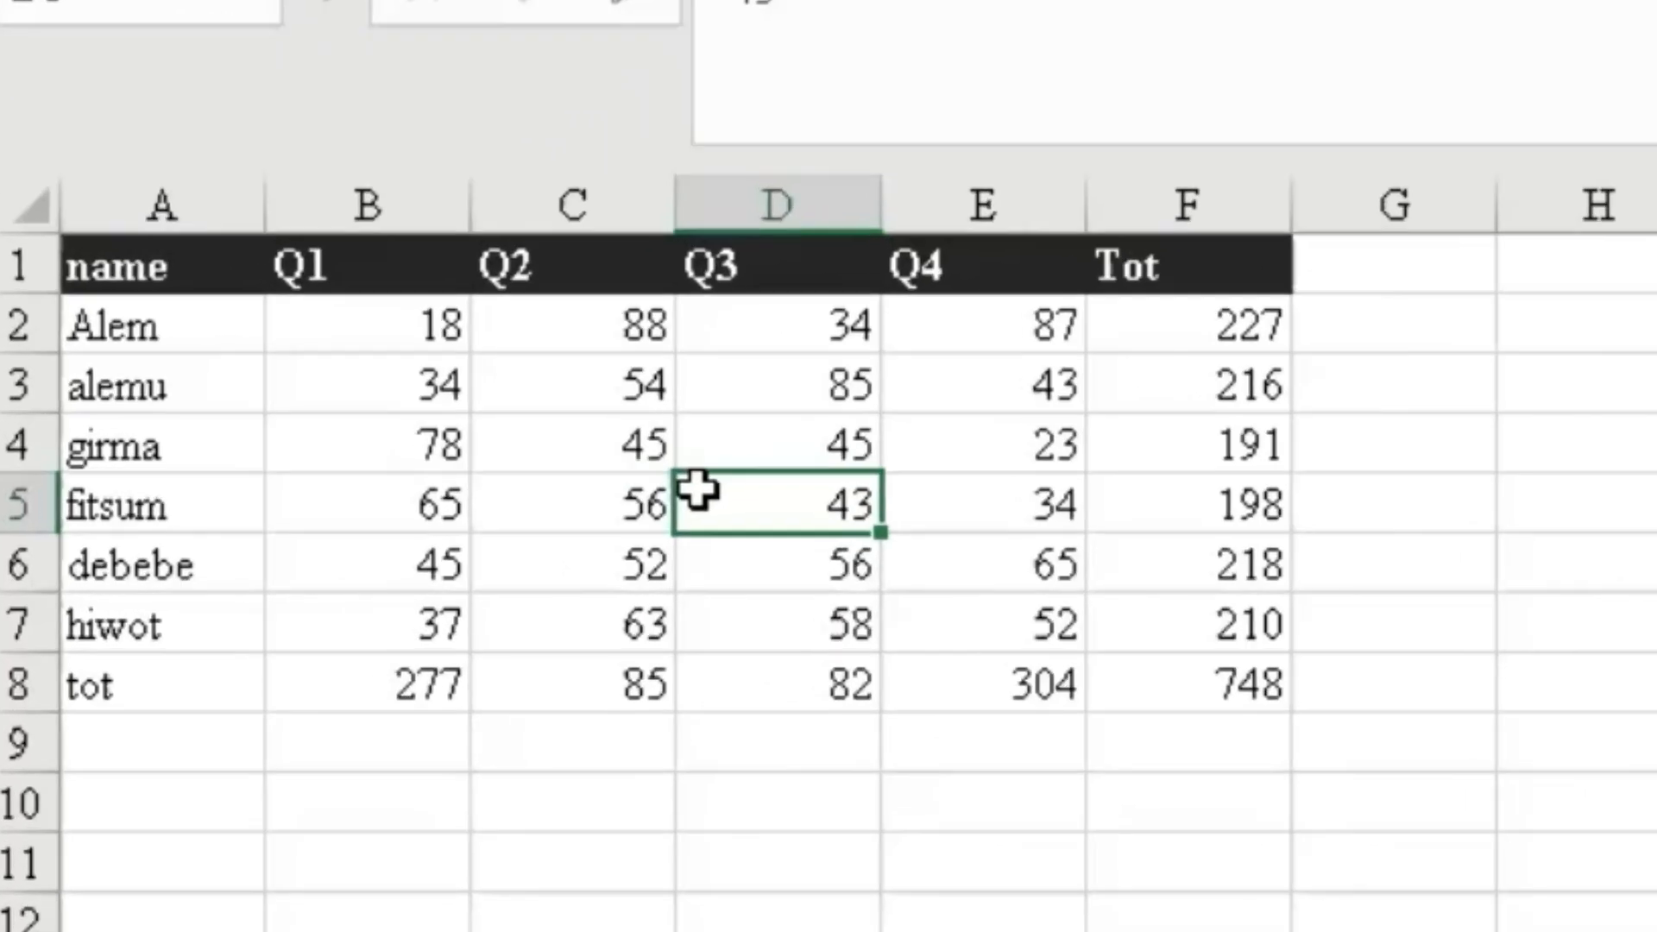
double_click(698, 490)
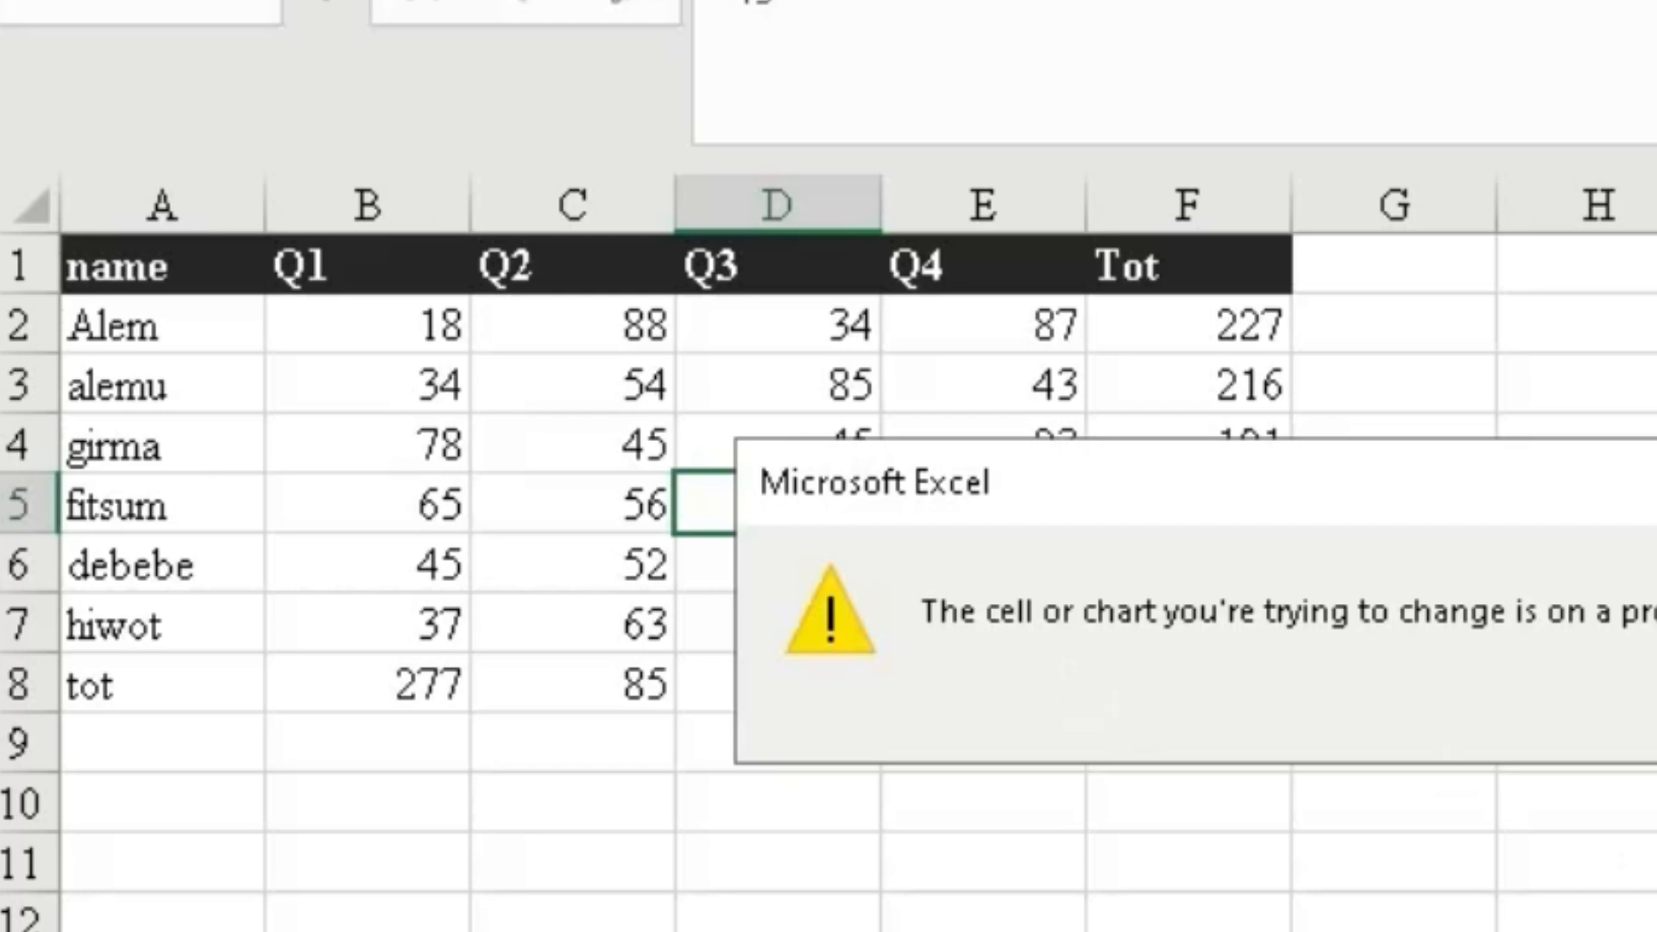
key(Return)
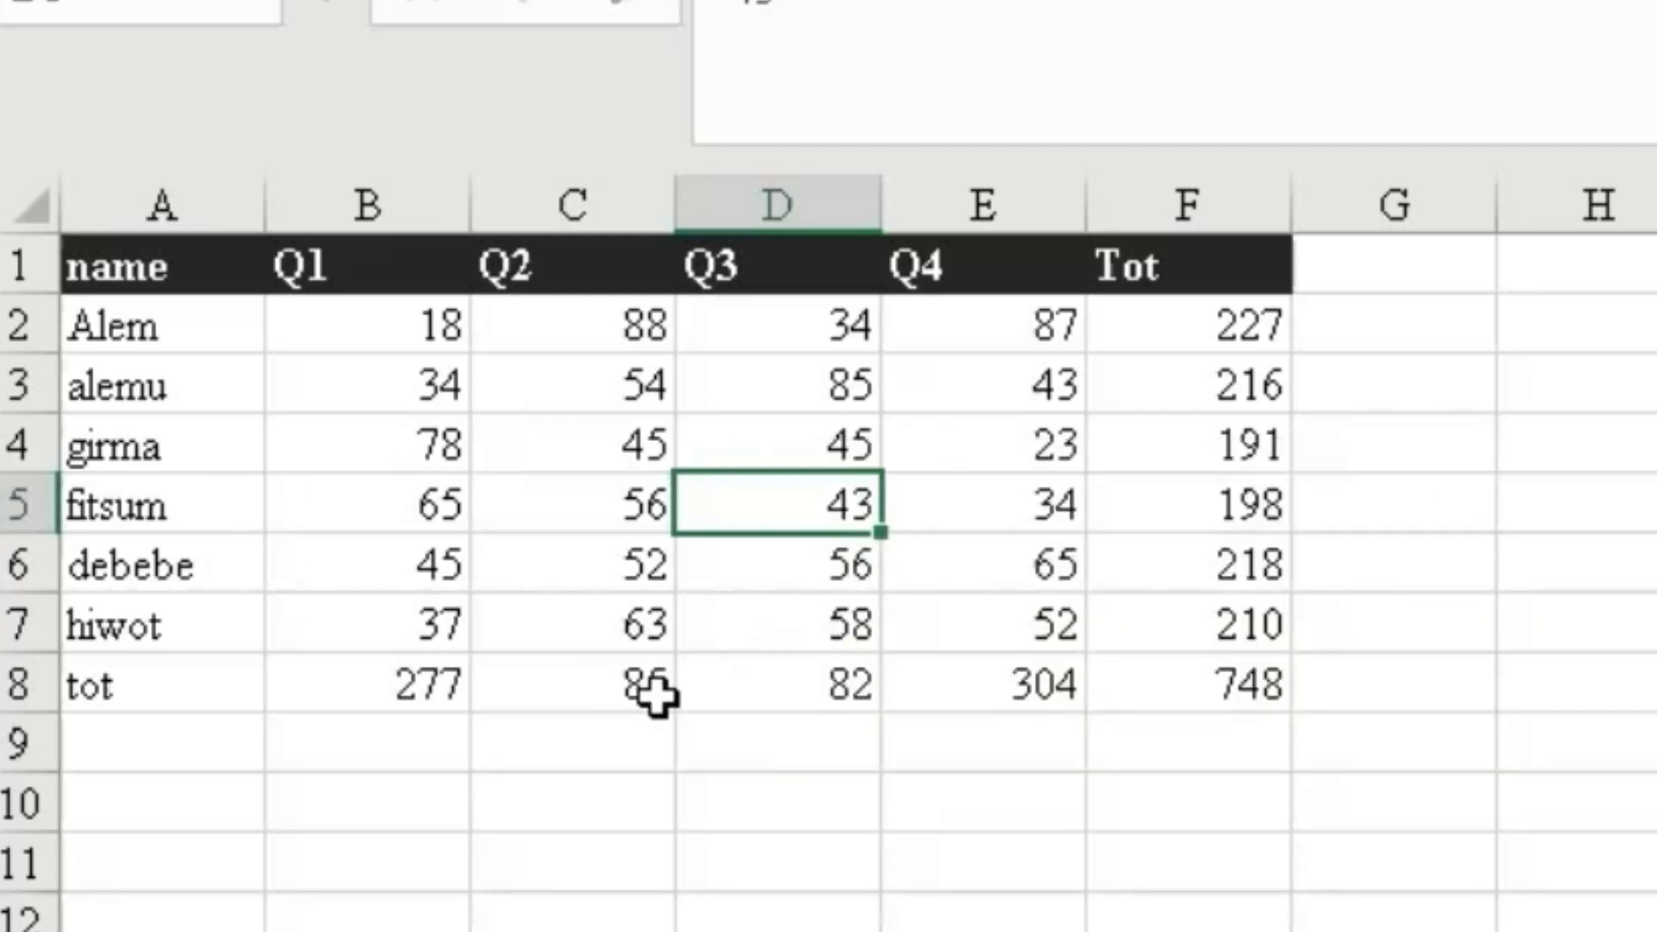